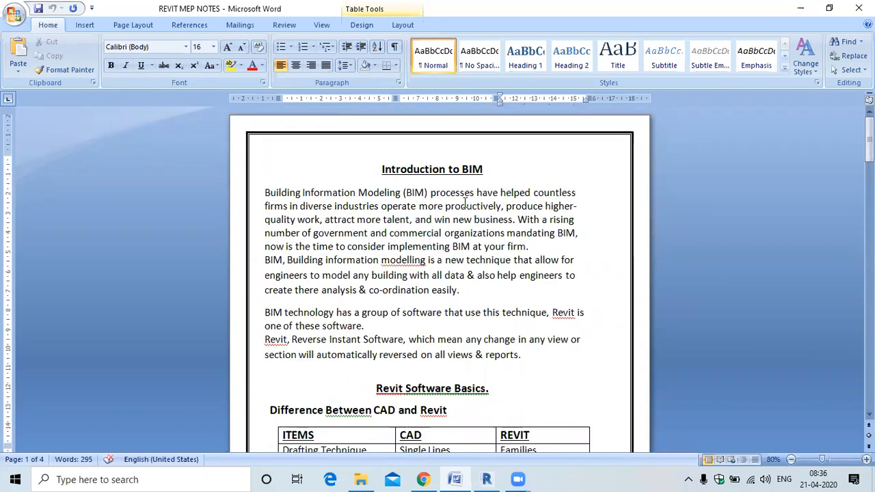
Step: Review the BIM introduction and the Difference Between CAD and Revit table, highlighting the heading and the Families entry for Drafting Technique
{"action": "scroll", "coordinate": [455, 197], "scroll_direction": "down", "scroll_amount": 2}
{"action": "scroll", "coordinate": [415, 171], "scroll_direction": "up", "scroll_amount": 1}
{"action": "scroll", "coordinate": [414, 171], "scroll_direction": "down", "scroll_amount": 2}
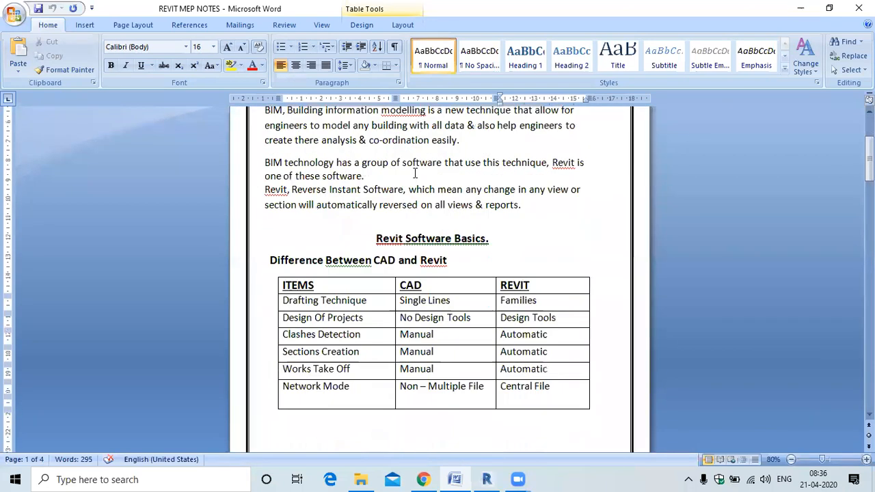
{"action": "scroll", "coordinate": [417, 202], "scroll_direction": "down", "scroll_amount": 1}
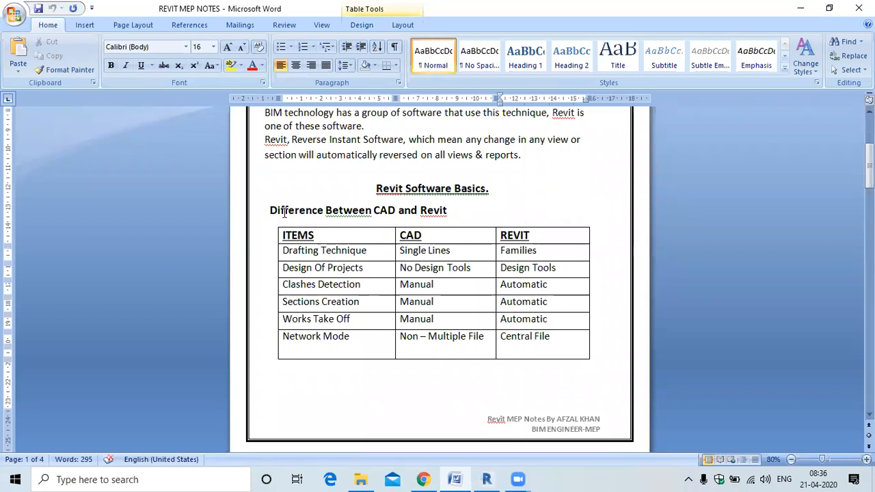
{"action": "left_click_drag", "start_coordinate": [272, 209], "coordinate": [395, 210]}
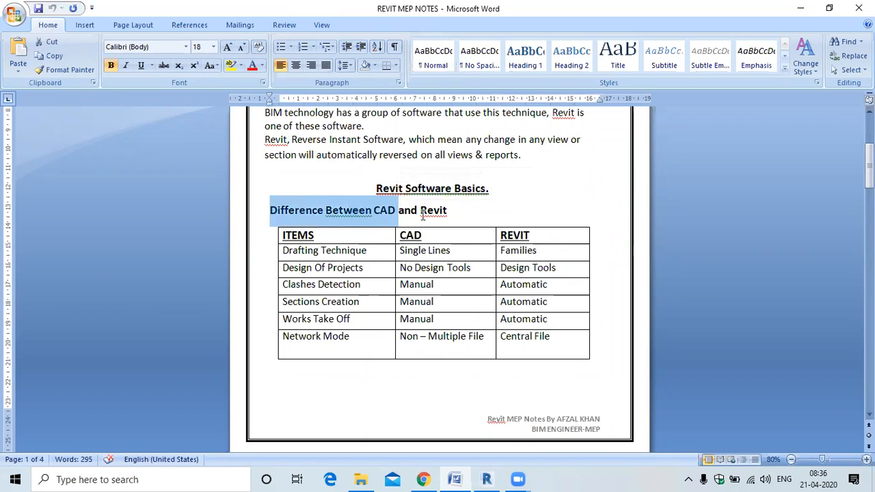
{"action": "left_click", "coordinate": [431, 235]}
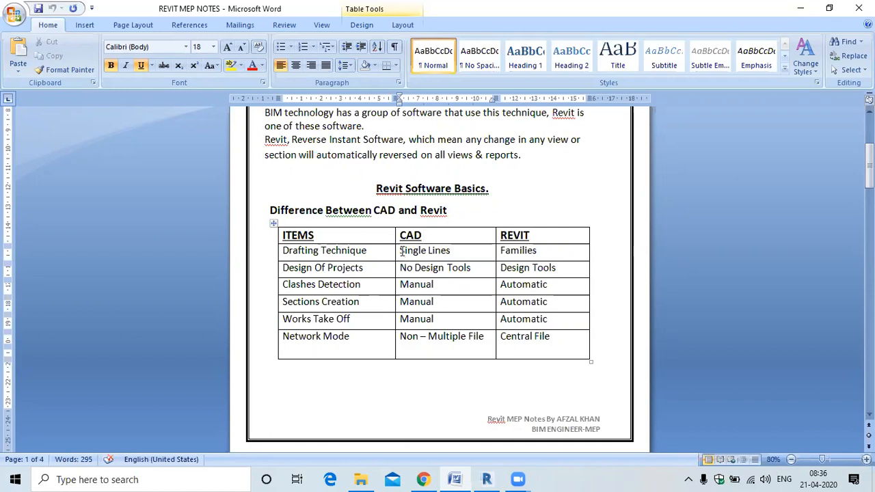
{"action": "left_click_drag", "start_coordinate": [401, 251], "coordinate": [537, 258]}
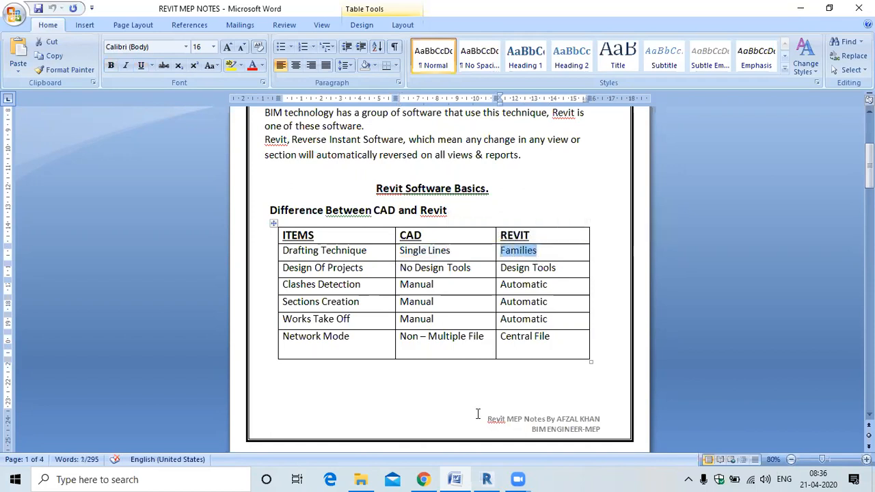
Step: Switch to Revit and create a new project from the Architectural Template
{"action": "left_click", "coordinate": [487, 479]}
{"action": "left_click", "coordinate": [115, 156]}
{"action": "left_click", "coordinate": [410, 218]}
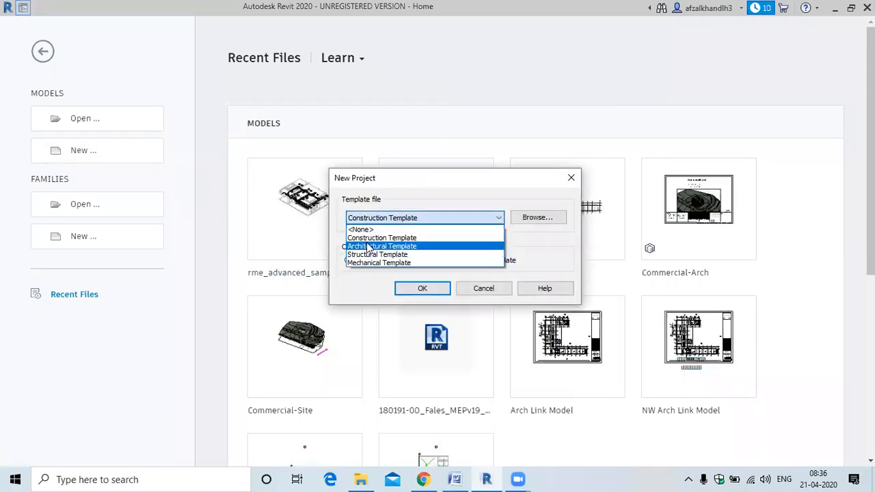
{"action": "left_click", "coordinate": [380, 246]}
{"action": "left_click", "coordinate": [430, 288]}
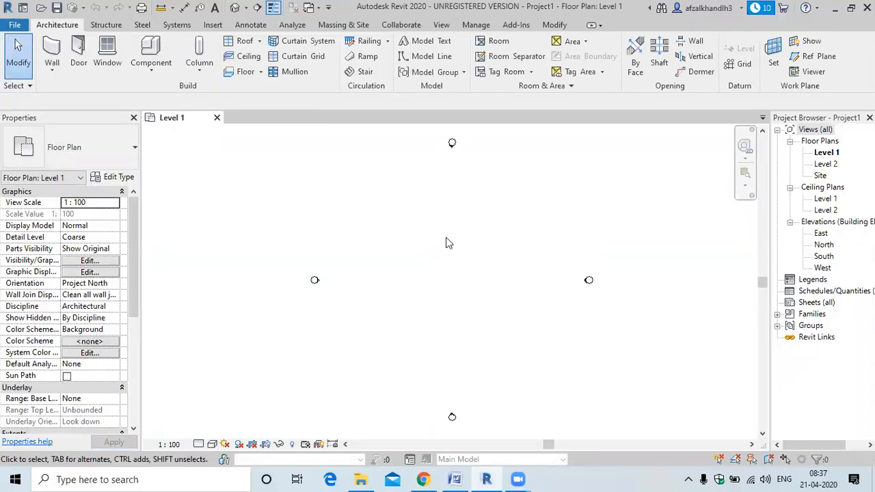
Step: Draw a rectangle of Generic - 200mm architectural walls on Level 1, about 27000 by 21000 mm and 8000 mm high, between the elevation markers
{"action": "left_click", "coordinate": [56, 71]}
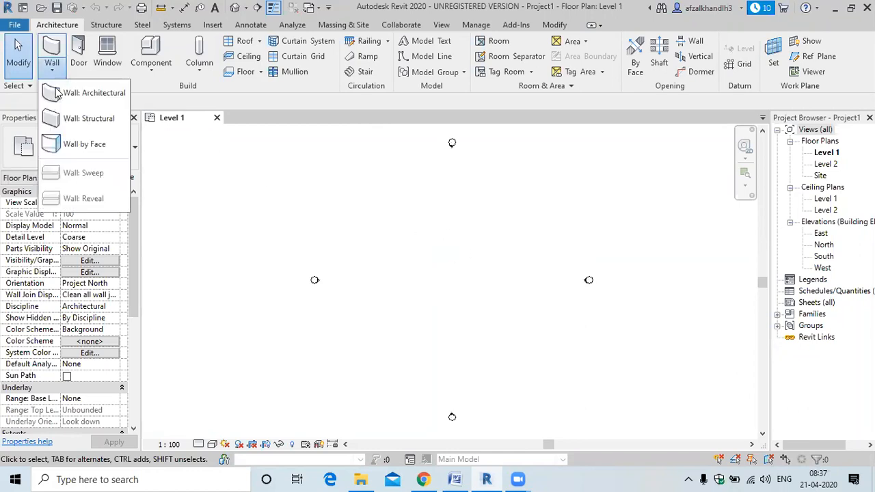
{"action": "left_click", "coordinate": [82, 93]}
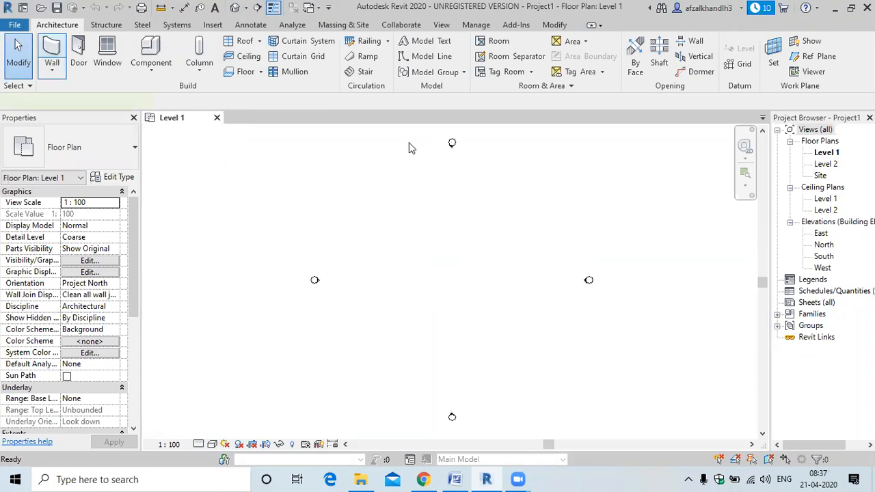
{"action": "left_click", "coordinate": [525, 42]}
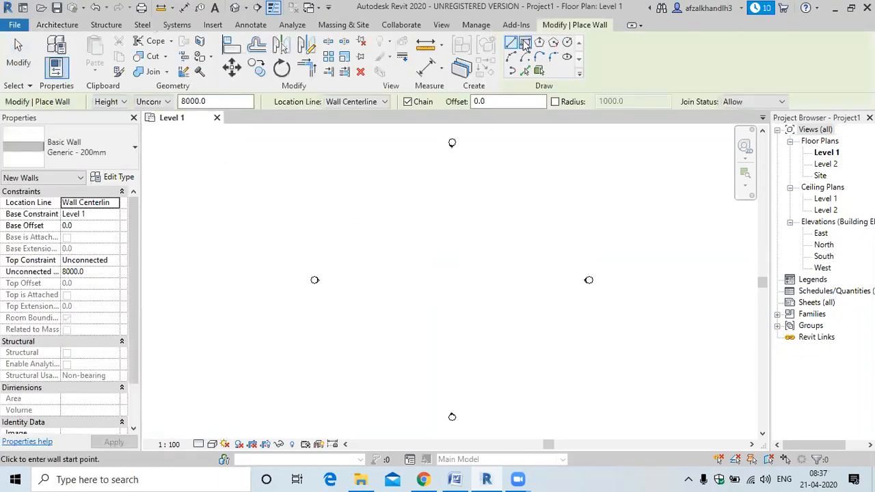
{"action": "left_click", "coordinate": [518, 327]}
{"action": "scroll", "coordinate": [448, 220], "scroll_direction": "up", "scroll_amount": 5}
{"action": "key", "text": "Escape"}
{"action": "key", "text": "Escape"}
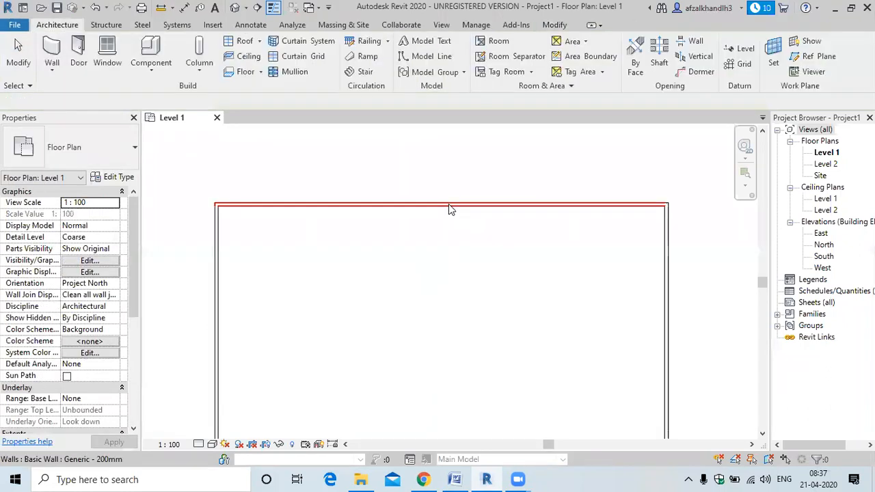
Step: Deselect the wall and open the default 3D view of the model
{"action": "left_click", "coordinate": [448, 204]}
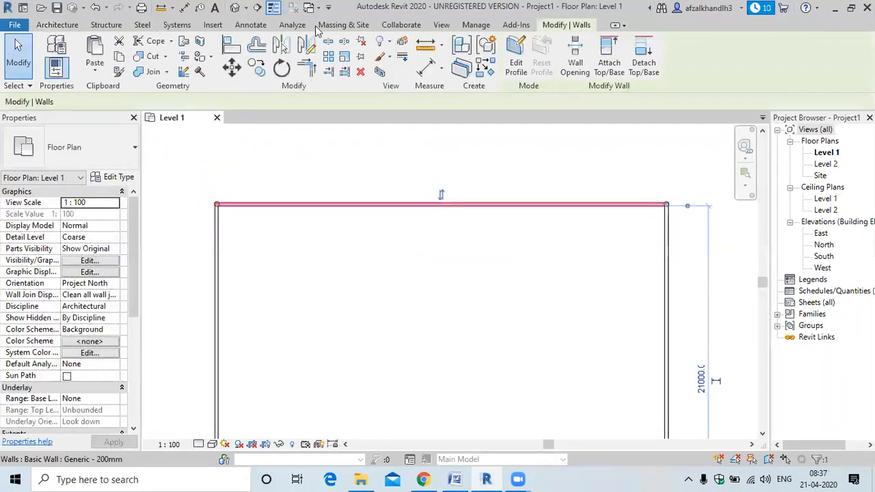
{"action": "key", "text": "Escape"}
{"action": "key", "text": "3"}
{"action": "key", "text": "d"}
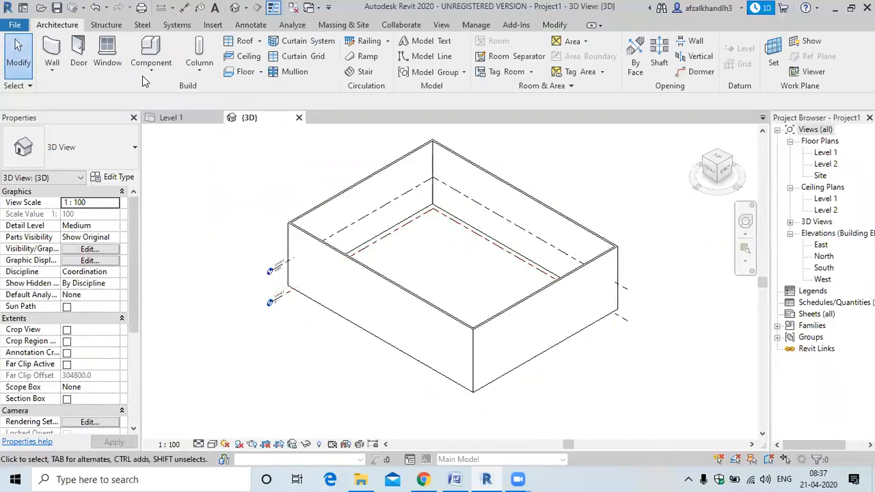
Step: Place an M_Single-Flush 0915 x 2134mm door in the long front wall, about 8800 mm from the nearest building corner
{"action": "scroll", "coordinate": [410, 338], "scroll_direction": "up", "scroll_amount": 3}
{"action": "left_click", "coordinate": [410, 345]}
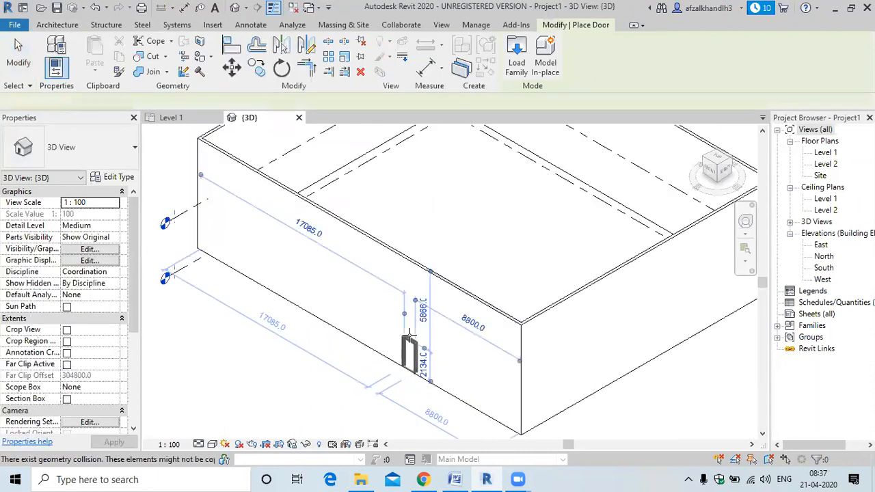
{"action": "key", "text": "Escape"}
{"action": "key", "text": "Escape"}
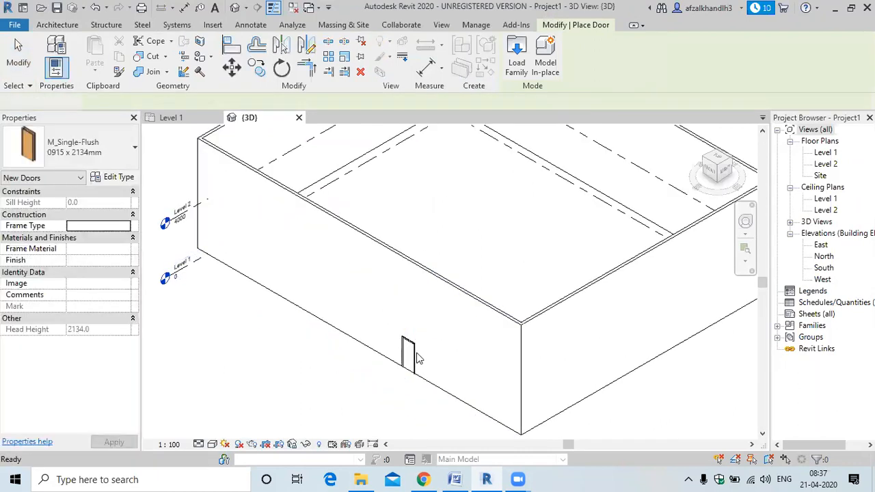
Step: Examine the placed door and its host wall in 3D, selecting each as an example of a family element
{"action": "scroll", "coordinate": [412, 354], "scroll_direction": "up", "scroll_amount": 3}
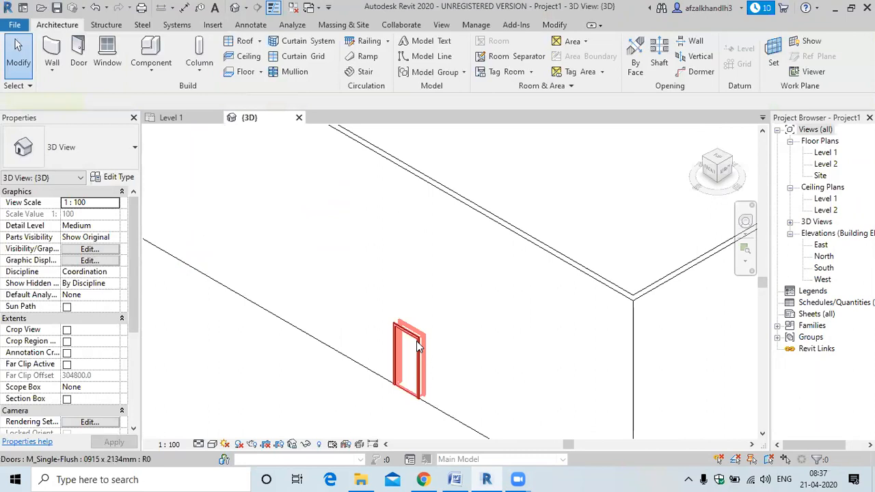
{"action": "left_click", "coordinate": [416, 341]}
{"action": "left_click", "coordinate": [480, 248]}
{"action": "left_click", "coordinate": [496, 224]}
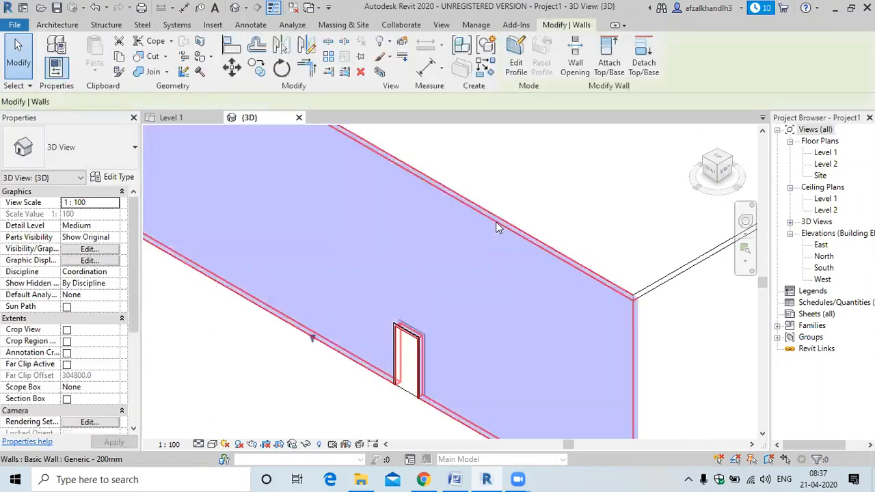
{"action": "scroll", "coordinate": [497, 237], "scroll_direction": "down", "scroll_amount": 4}
{"action": "middle_click_drag", "start_coordinate": [501, 230], "coordinate": [445, 264]}
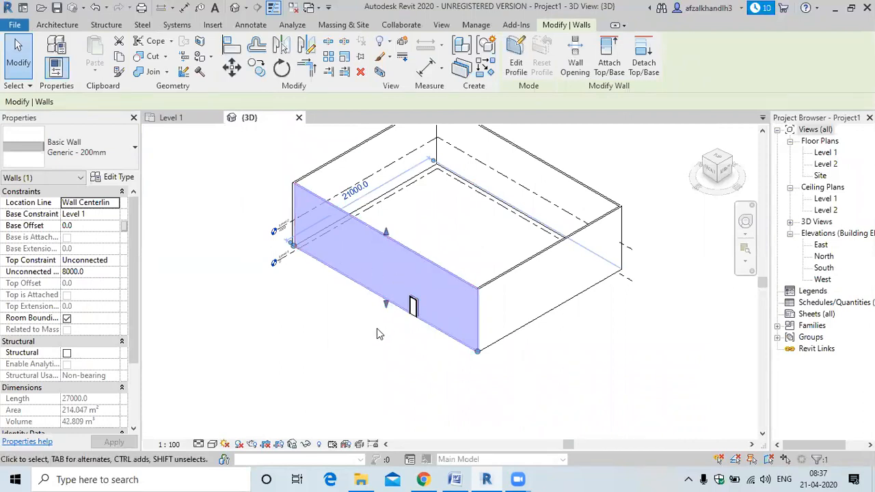
{"action": "left_click", "coordinate": [408, 362]}
{"action": "scroll", "coordinate": [428, 287], "scroll_direction": "up", "scroll_amount": 3}
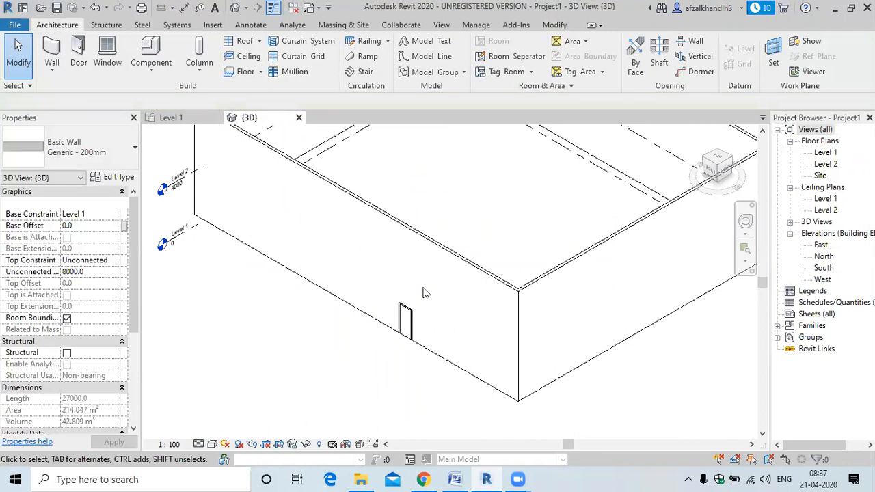
{"action": "scroll", "coordinate": [435, 272], "scroll_direction": "down", "scroll_amount": 3}
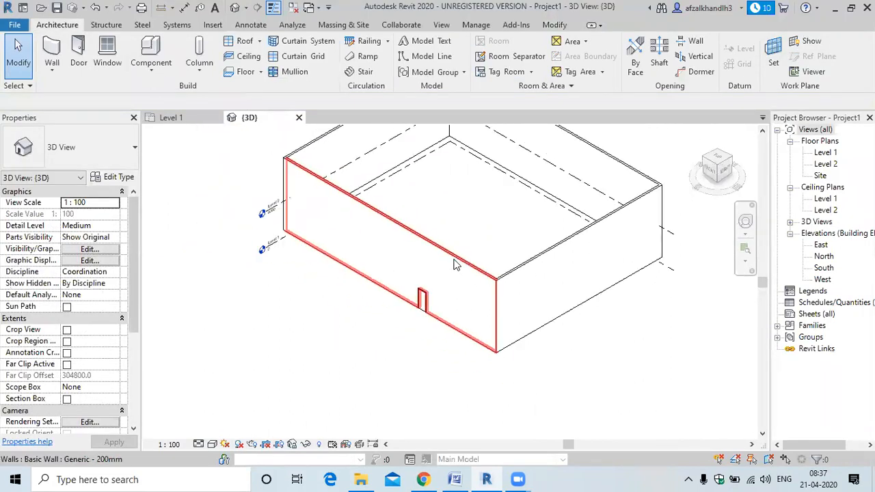
{"action": "middle_click_drag", "start_coordinate": [490, 257], "coordinate": [472, 281]}
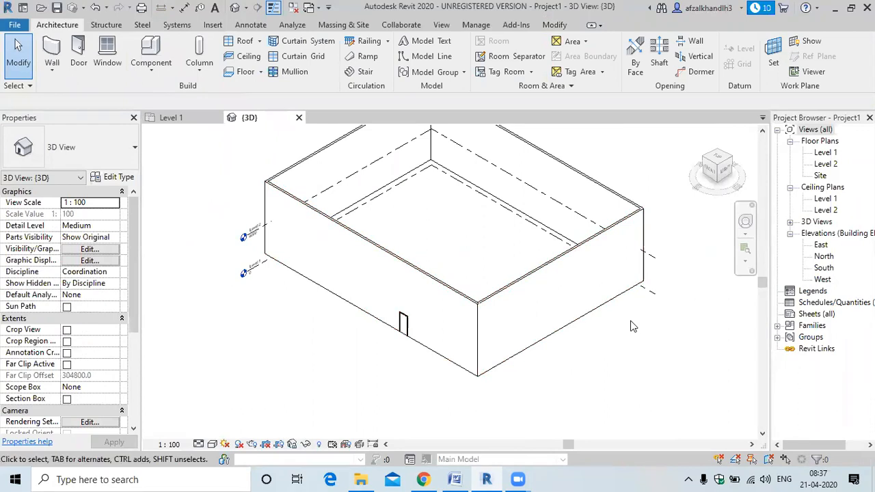
Step: Widen the Project Browser and browse the project's families, expanding the Walls and Ducts categories
{"action": "left_click_drag", "start_coordinate": [770, 164], "coordinate": [747, 171]}
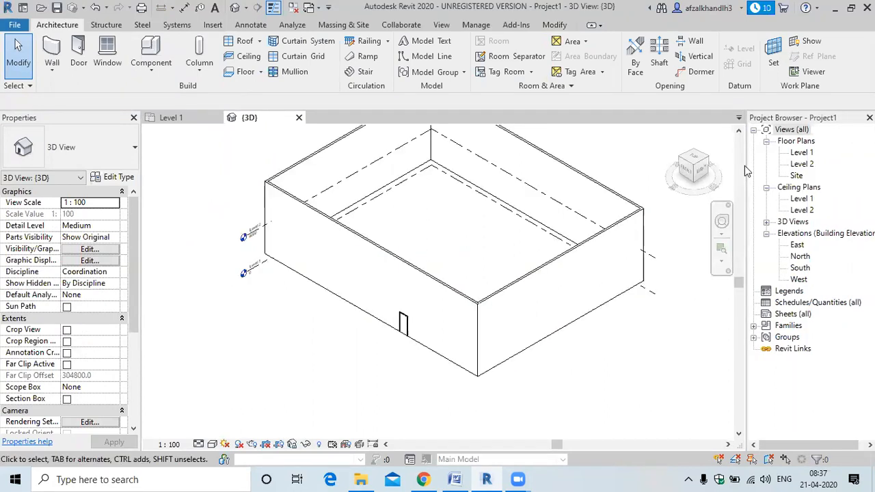
{"action": "left_click", "coordinate": [754, 327]}
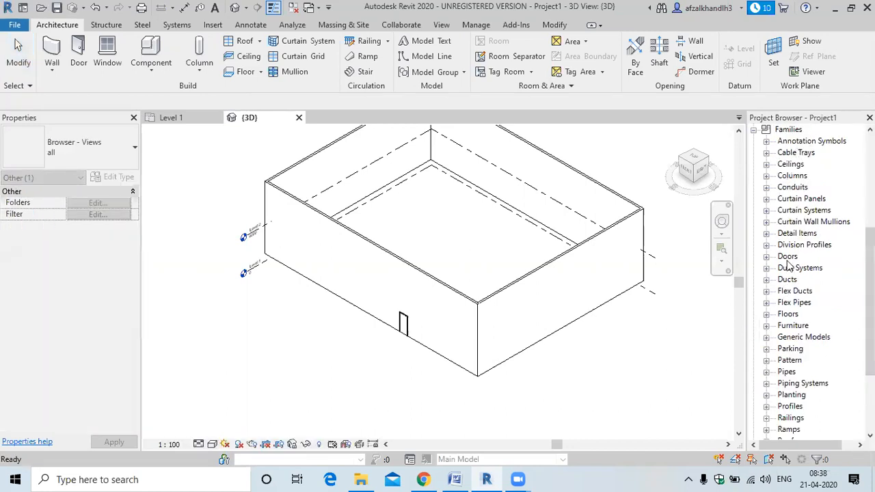
{"action": "scroll", "coordinate": [785, 354], "scroll_direction": "down", "scroll_amount": 3}
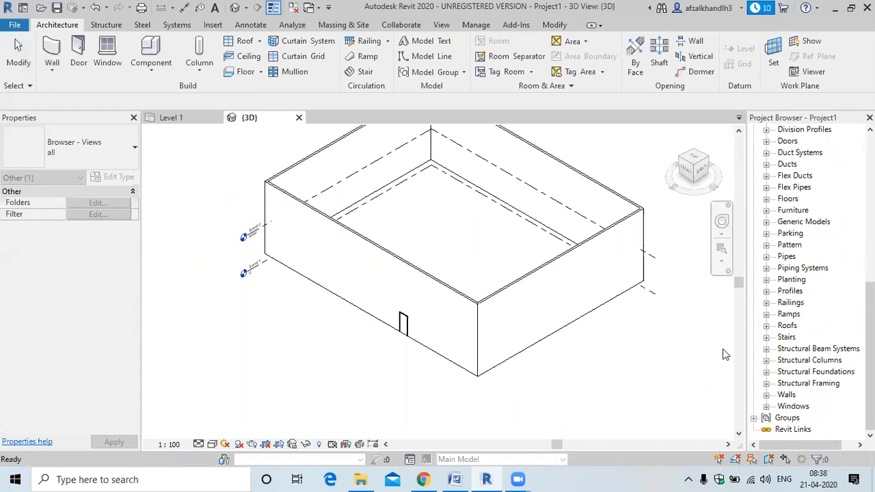
{"action": "left_click", "coordinate": [767, 395]}
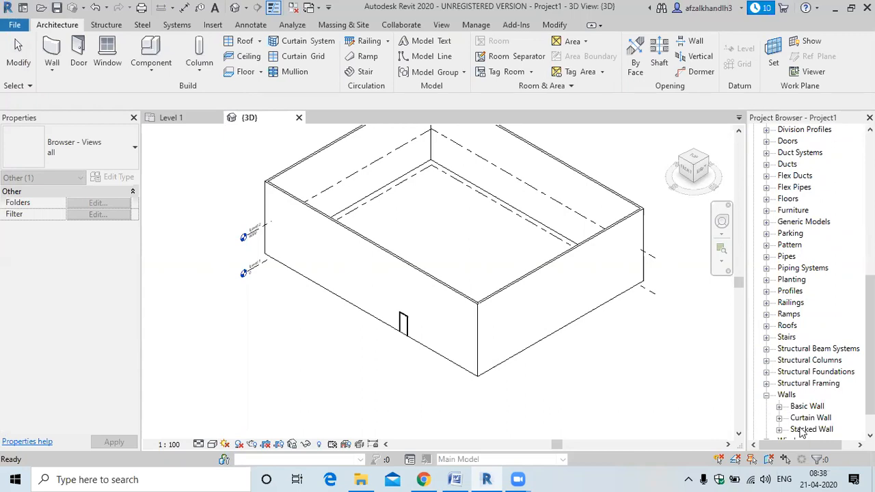
{"action": "left_click", "coordinate": [767, 165]}
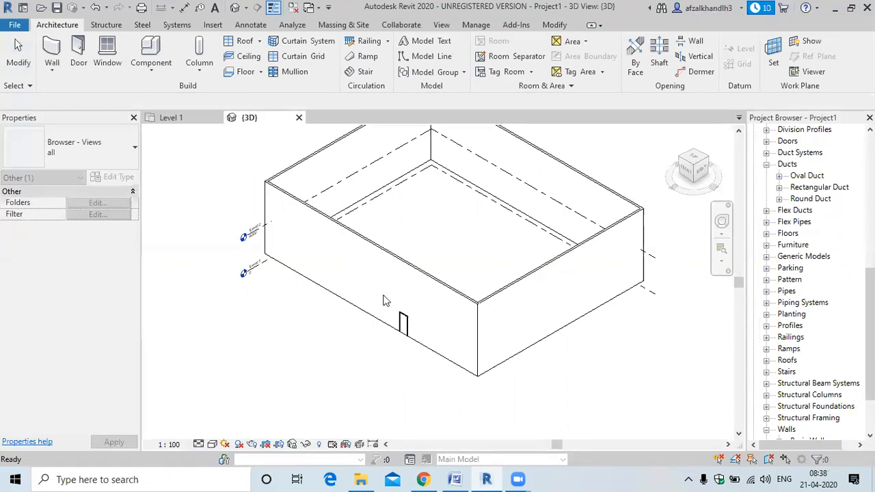
{"action": "scroll", "coordinate": [443, 285], "scroll_direction": "up", "scroll_amount": 1}
{"action": "scroll", "coordinate": [472, 263], "scroll_direction": "down", "scroll_amount": 1}
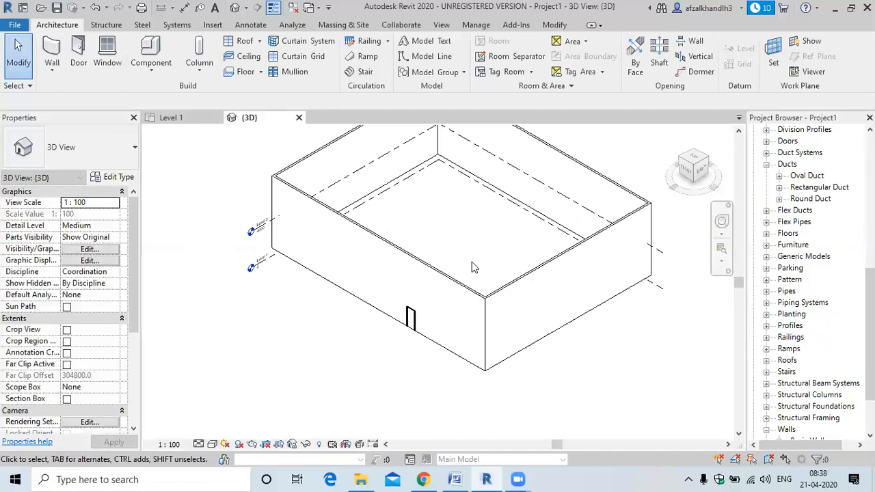
{"action": "middle_click_drag", "start_coordinate": [471, 264], "coordinate": [451, 285]}
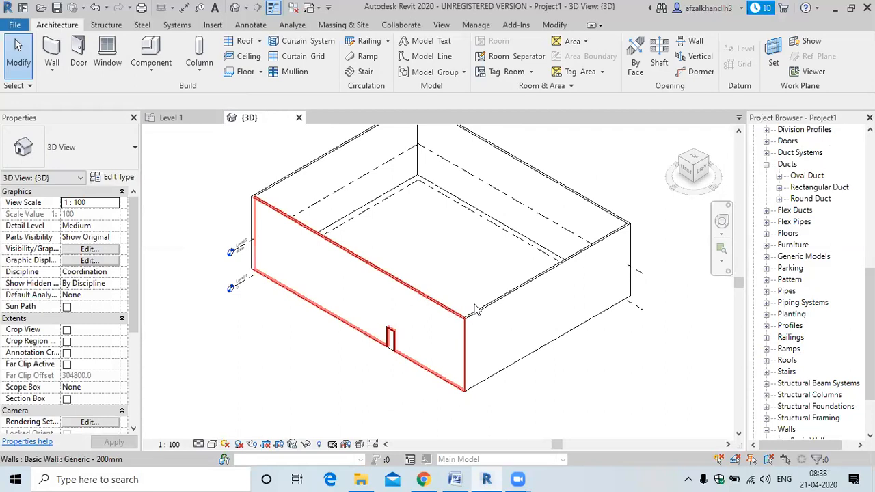
{"action": "scroll", "coordinate": [453, 313], "scroll_direction": "up", "scroll_amount": 3}
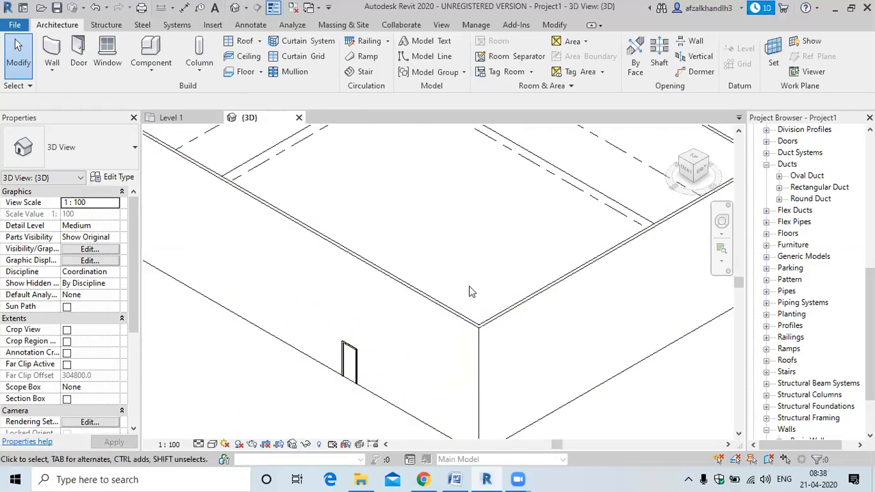
{"action": "scroll", "coordinate": [469, 292], "scroll_direction": "down", "scroll_amount": 6}
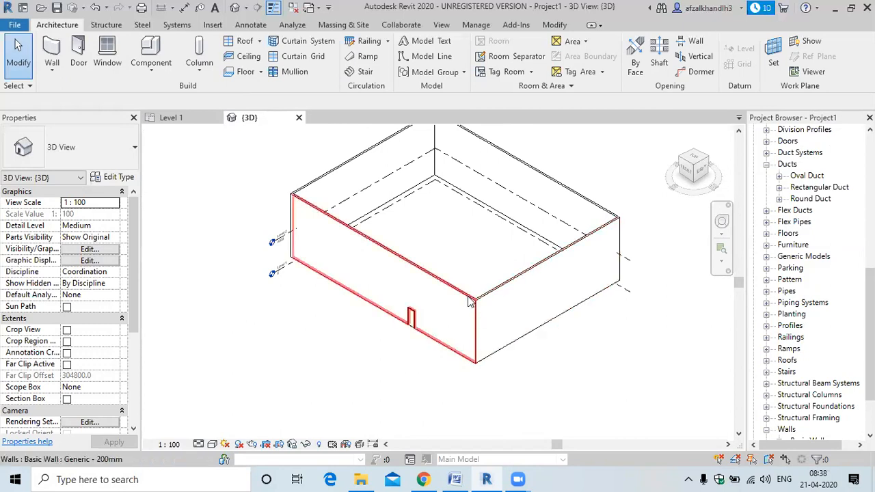
{"action": "scroll", "coordinate": [469, 302], "scroll_direction": "up", "scroll_amount": 3}
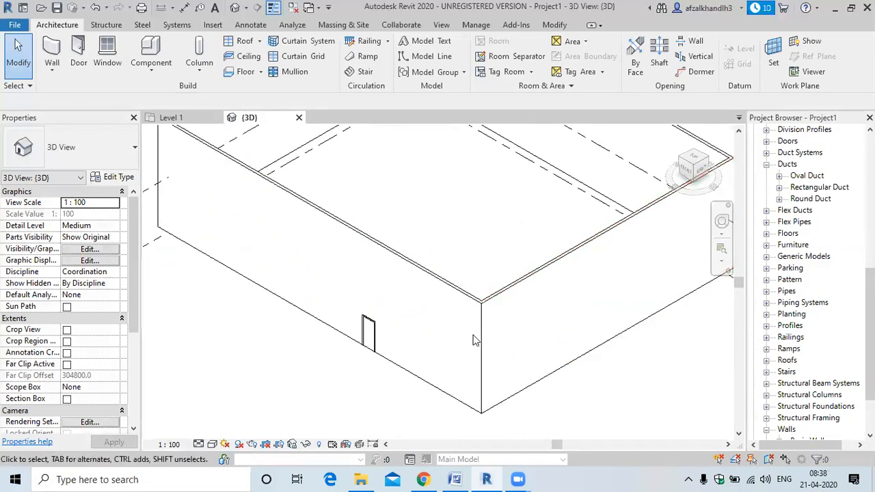
Step: Switch to the Word notes and highlight each entry in the Design Of Projects row of the comparison table
{"action": "left_click", "coordinate": [454, 479]}
{"action": "left_click_drag", "start_coordinate": [283, 269], "coordinate": [370, 269]}
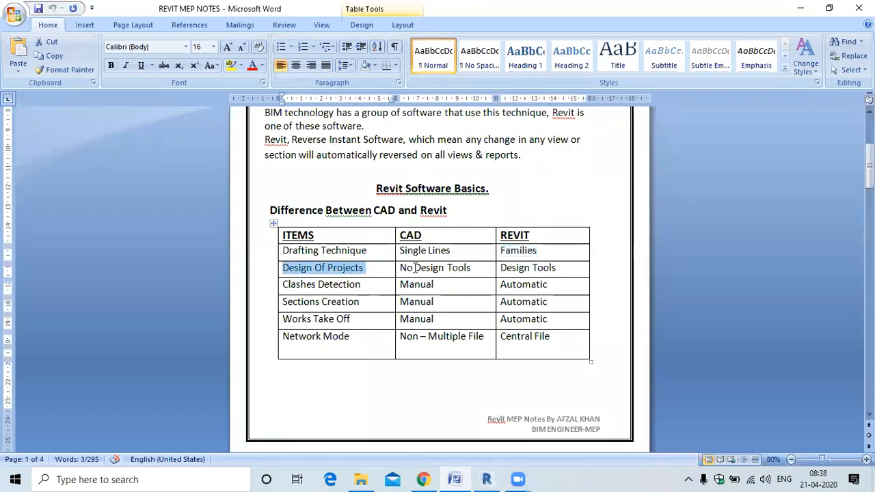
{"action": "left_click_drag", "start_coordinate": [402, 268], "coordinate": [469, 271]}
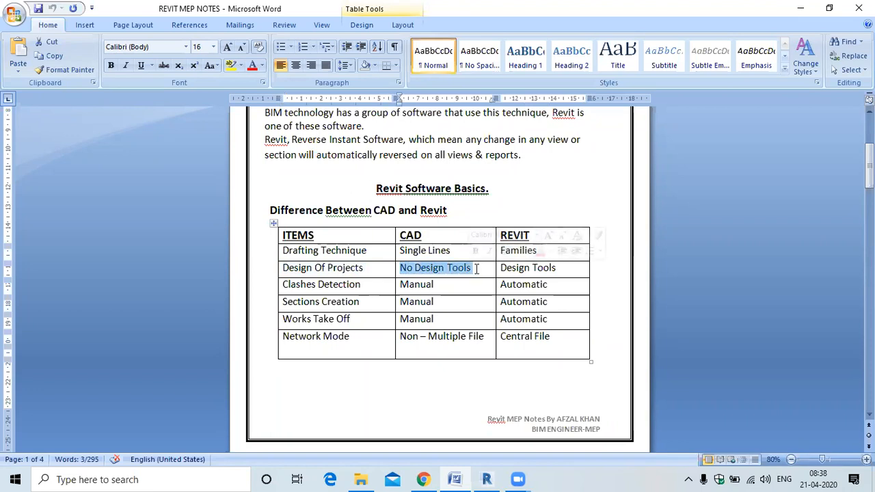
{"action": "left_click_drag", "start_coordinate": [501, 268], "coordinate": [555, 270]}
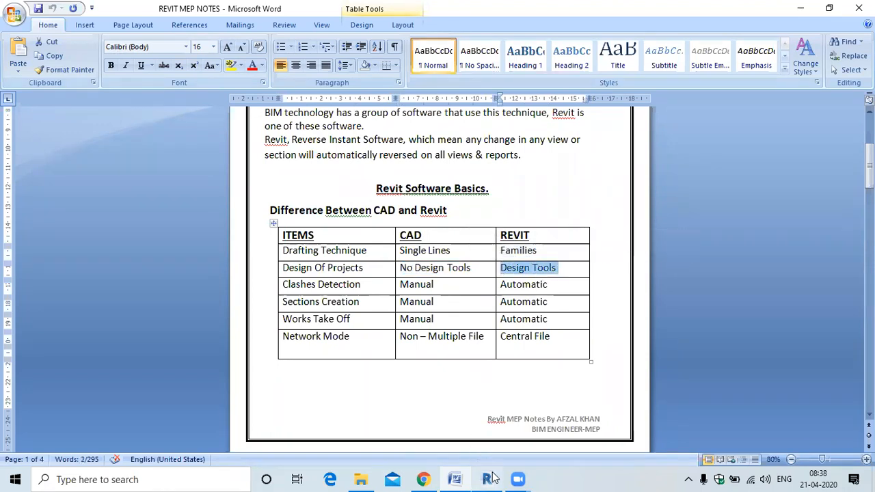
Step: Switch to Revit, examine the walled model in 3D and bring up the Analyze tools as examples of design tools
{"action": "left_click", "coordinate": [487, 479]}
{"action": "scroll", "coordinate": [449, 371], "scroll_direction": "down", "scroll_amount": 2}
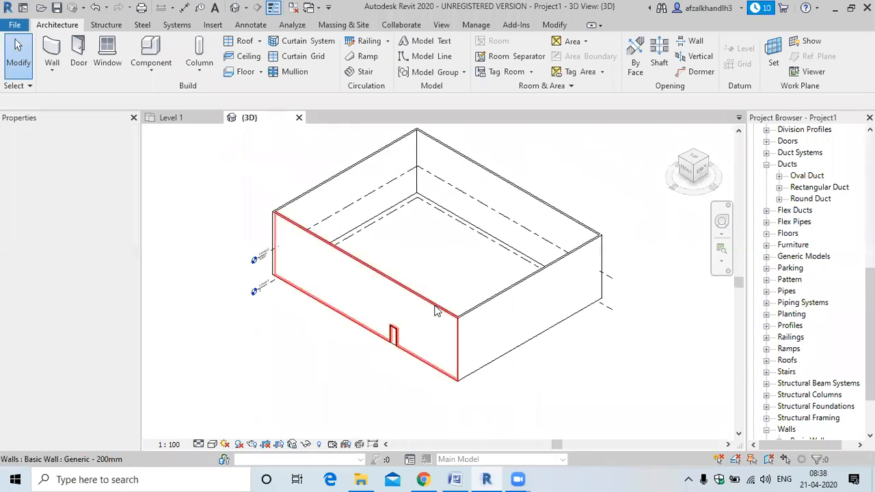
{"action": "scroll", "coordinate": [363, 256], "scroll_direction": "up", "scroll_amount": 2}
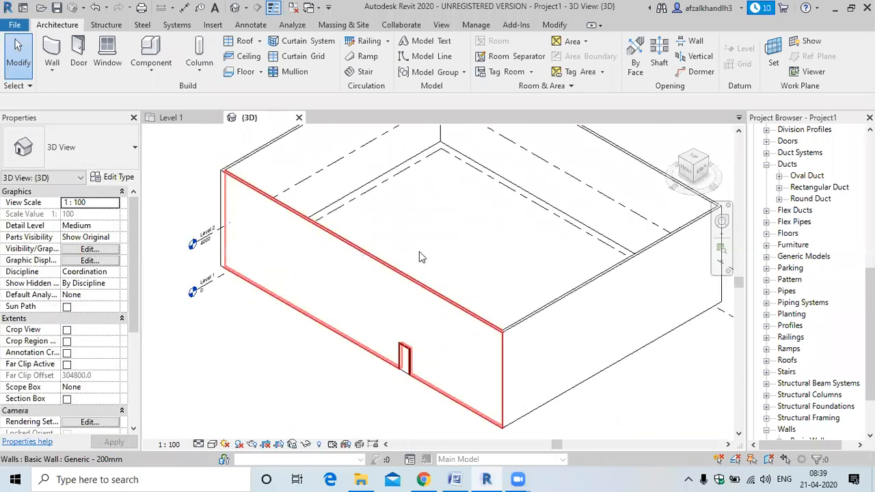
{"action": "scroll", "coordinate": [335, 287], "scroll_direction": "down", "scroll_amount": 2}
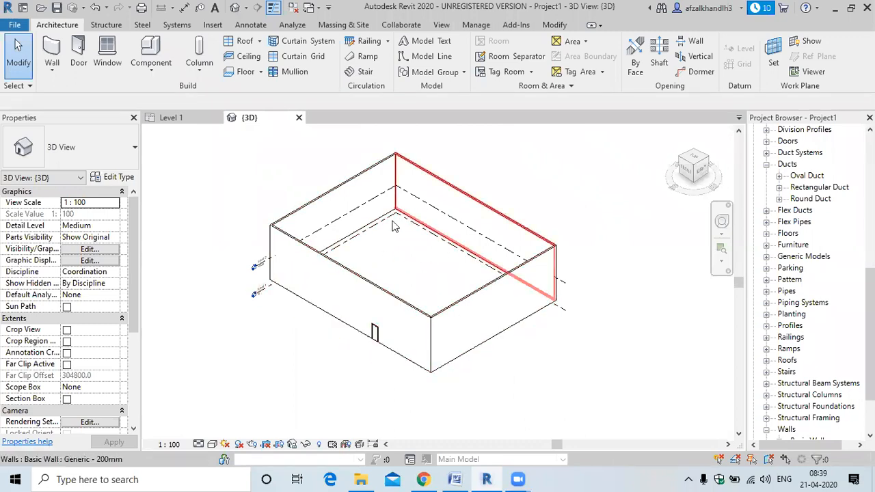
{"action": "left_click", "coordinate": [294, 26]}
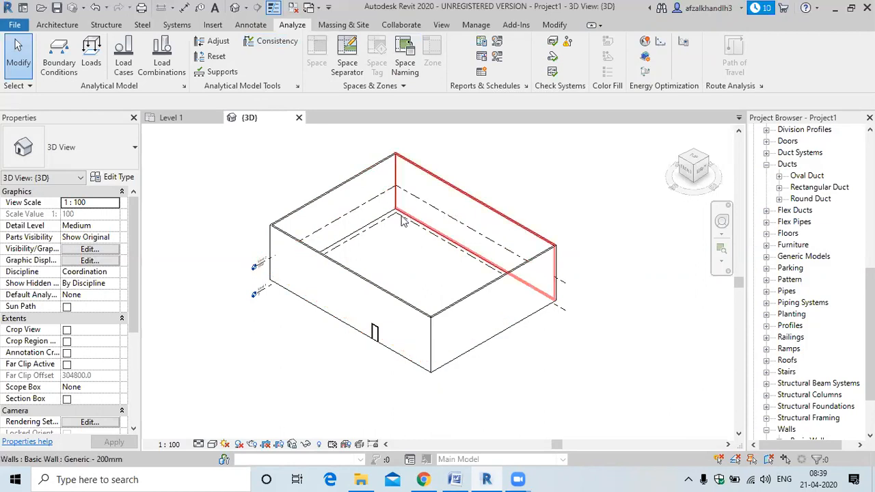
Step: Switch to the Word notes and highlight the Design Of Projects entries and each entry in the Clashes Detection row
{"action": "left_click", "coordinate": [454, 479]}
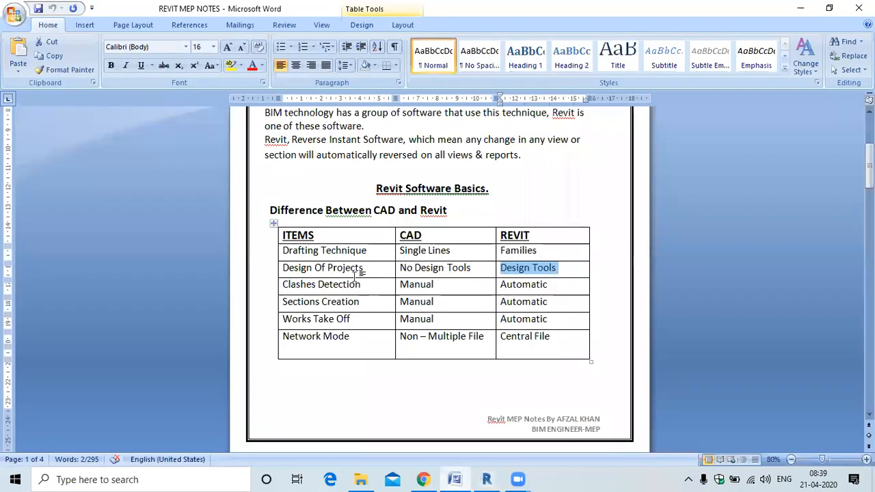
{"action": "left_click_drag", "start_coordinate": [402, 268], "coordinate": [557, 269]}
{"action": "triple_click", "coordinate": [309, 285]}
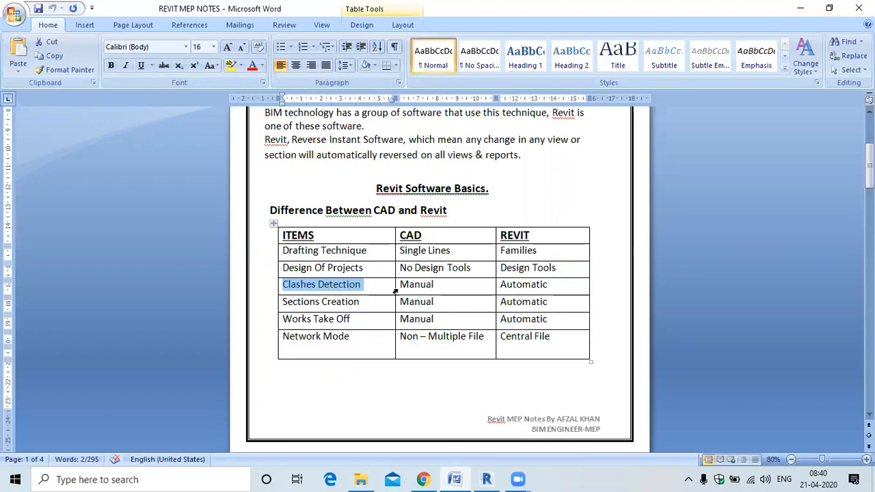
{"action": "left_click_drag", "start_coordinate": [401, 286], "coordinate": [439, 292]}
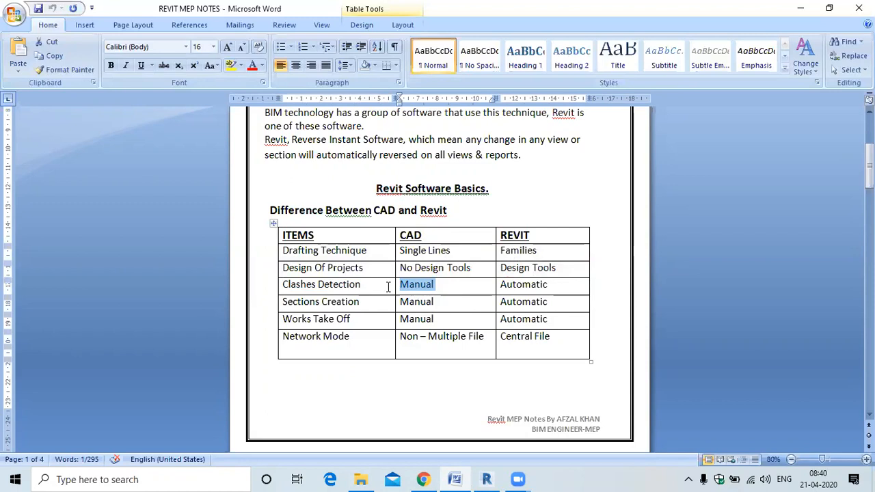
{"action": "left_click", "coordinate": [419, 285]}
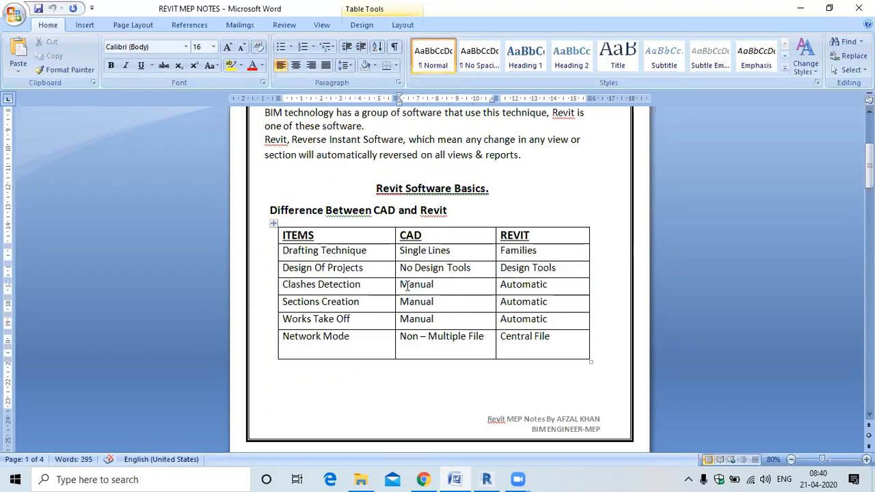
{"action": "double_click", "coordinate": [427, 285]}
{"action": "left_click_drag", "start_coordinate": [501, 285], "coordinate": [549, 285]}
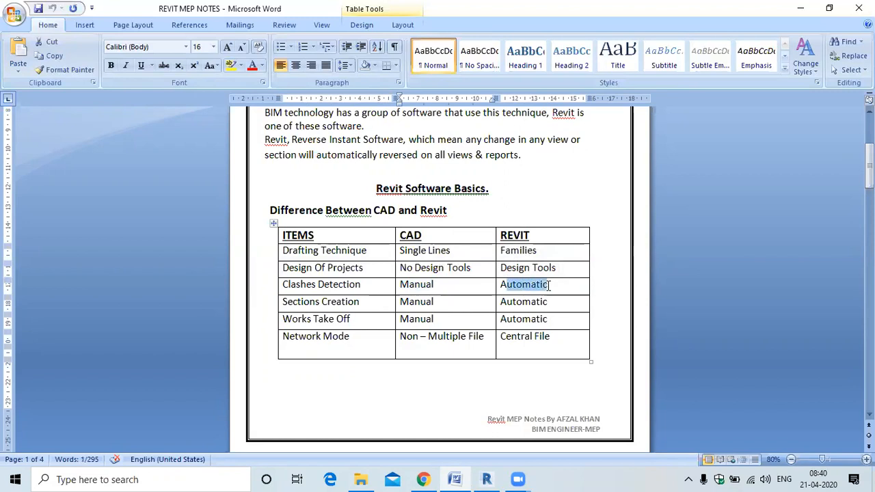
{"action": "left_click", "coordinate": [507, 286]}
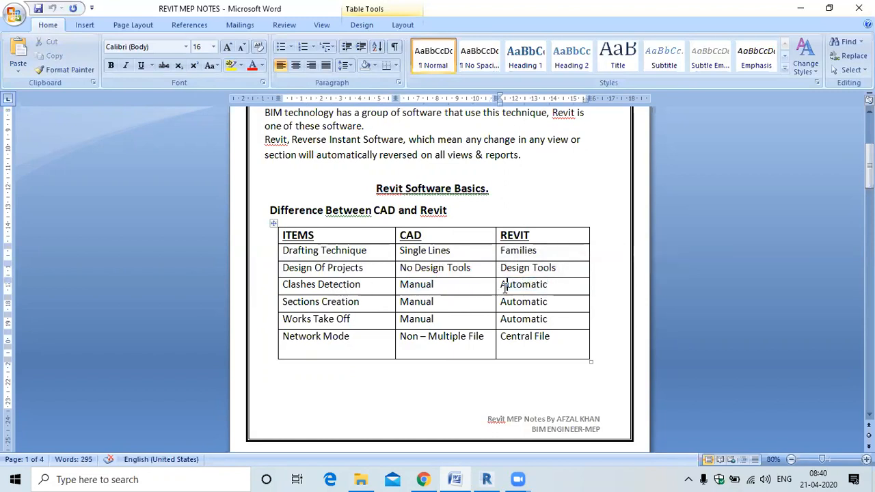
Step: Switch to Revit, locate the Interference Check tool among the collaboration tools, and return to the Word notes
{"action": "left_click", "coordinate": [487, 479]}
{"action": "middle_click_drag", "start_coordinate": [445, 263], "coordinate": [355, 286]}
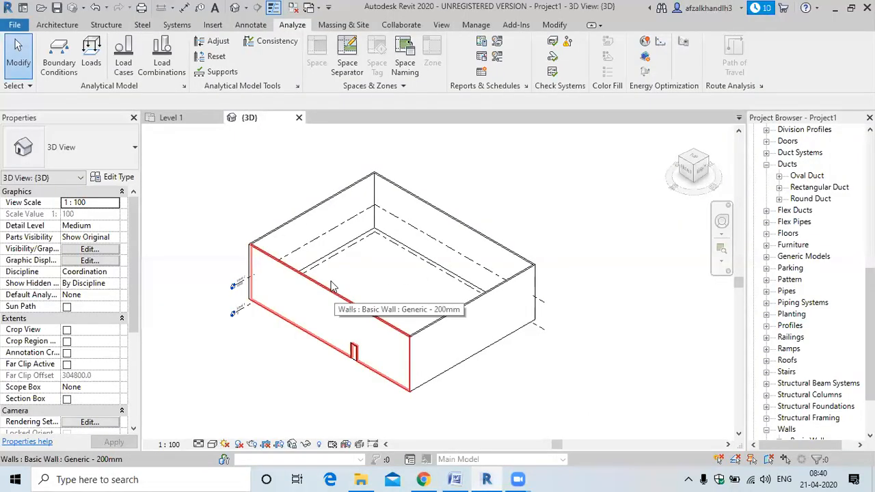
{"action": "left_click", "coordinate": [409, 27]}
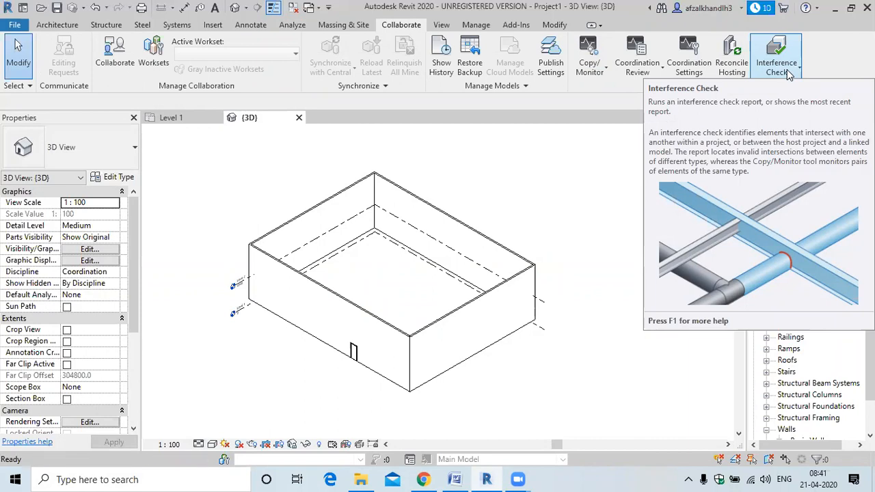
{"action": "left_click", "coordinate": [455, 479]}
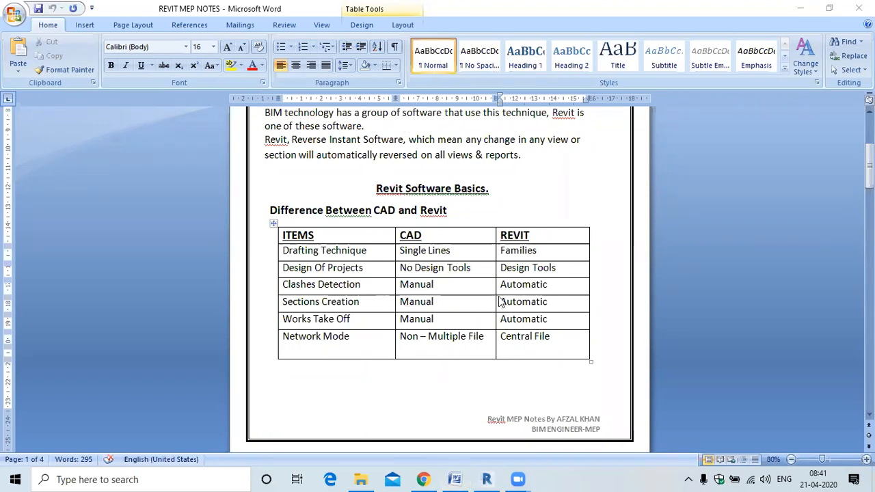
Step: Switch to Revit and draw a horizontal building section across the full width of the walled building in the Level 1 plan
{"action": "left_click", "coordinate": [492, 478]}
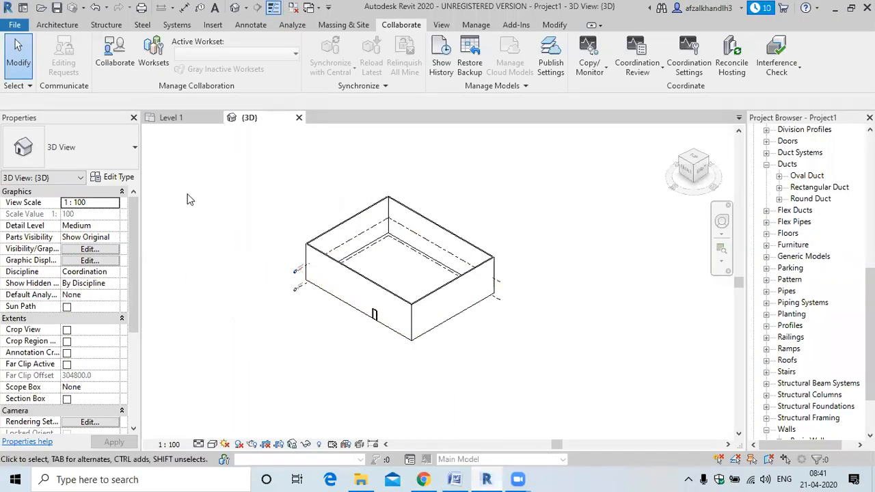
{"action": "left_click", "coordinate": [167, 117]}
{"action": "scroll", "coordinate": [393, 285], "scroll_direction": "up", "scroll_amount": 1}
{"action": "scroll", "coordinate": [408, 267], "scroll_direction": "down", "scroll_amount": 4}
{"action": "scroll", "coordinate": [373, 263], "scroll_direction": "up", "scroll_amount": 1}
{"action": "scroll", "coordinate": [406, 265], "scroll_direction": "up", "scroll_amount": 1}
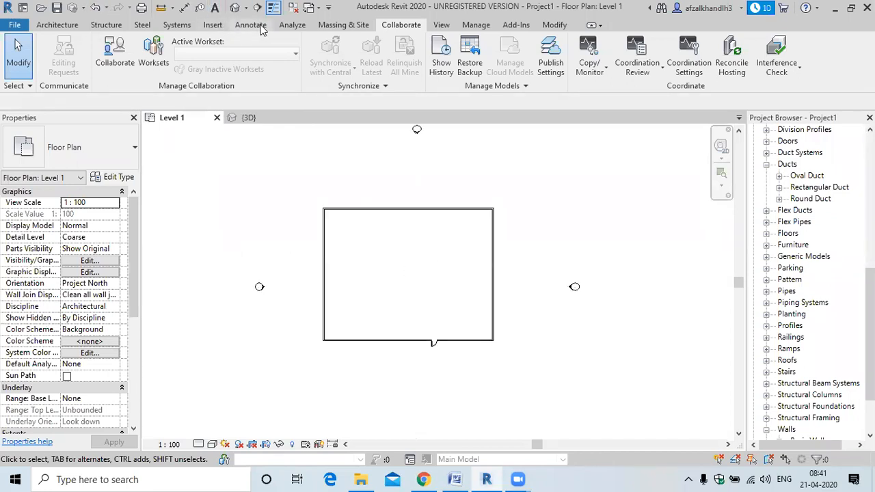
{"action": "left_click", "coordinate": [442, 26]}
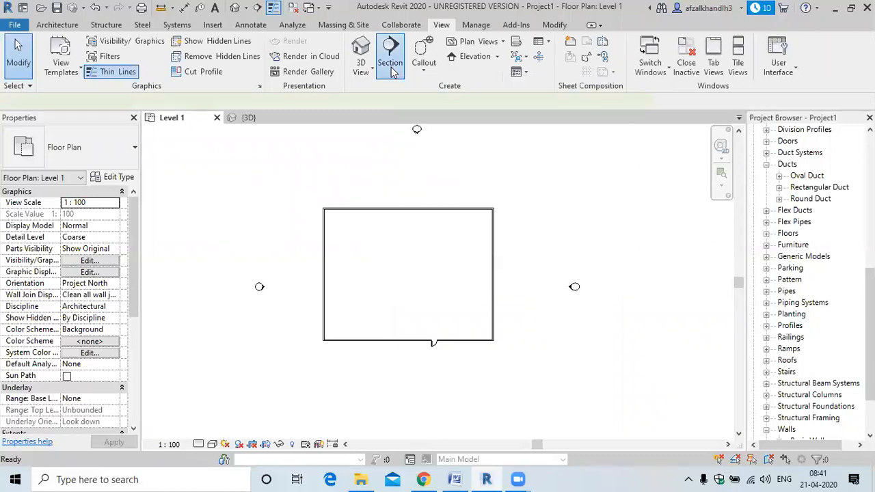
{"action": "left_click", "coordinate": [391, 67]}
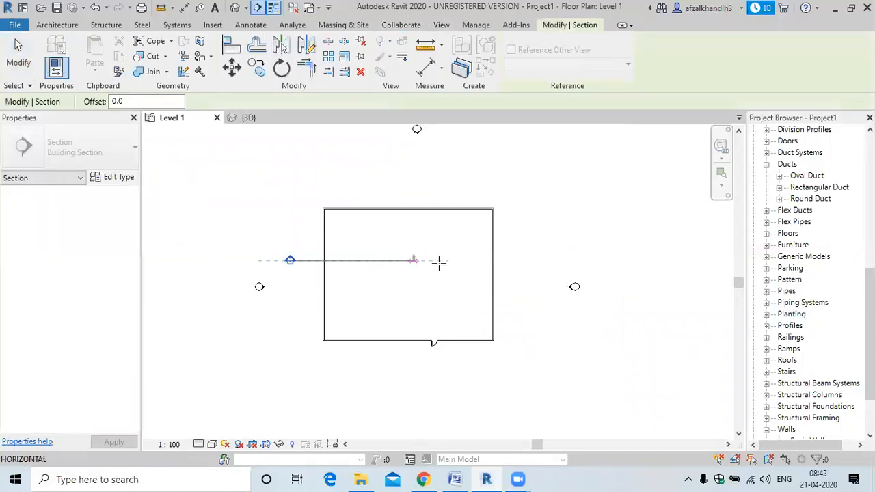
{"action": "left_click", "coordinate": [510, 261]}
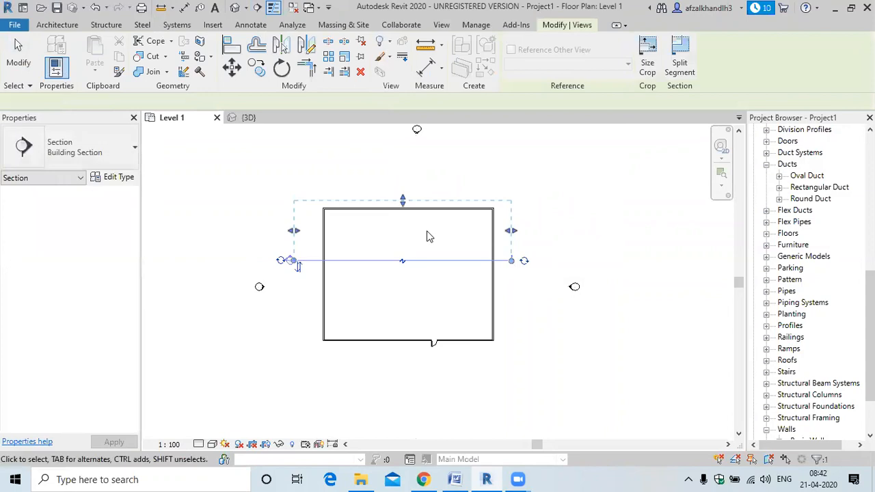
Step: Reduce the section's view depth to a far clip offset of about 7419 mm, just inside the rear wall
{"action": "right_click", "coordinate": [428, 262]}
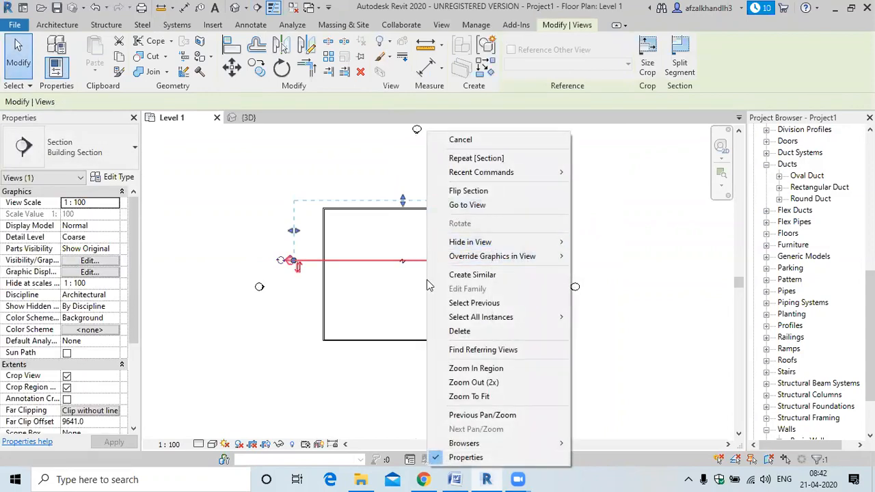
{"action": "key", "text": "Escape"}
{"action": "scroll", "coordinate": [369, 263], "scroll_direction": "up", "scroll_amount": 4}
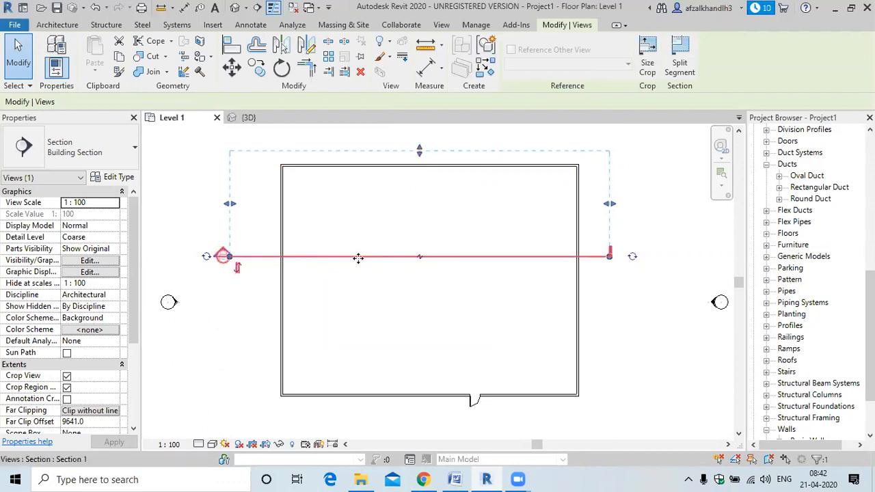
{"action": "left_click_drag", "start_coordinate": [420, 150], "coordinate": [421, 178]}
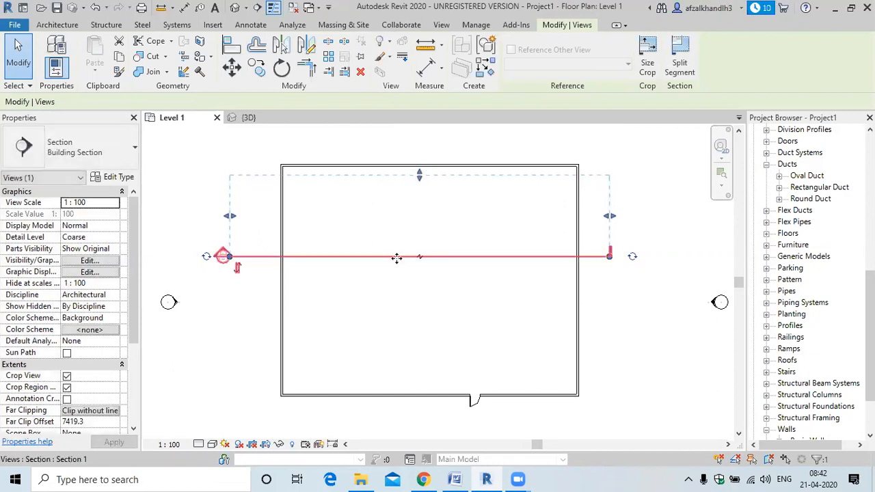
Step: Open the section's view from its section line and examine the cut walls and levels
{"action": "right_click", "coordinate": [396, 256]}
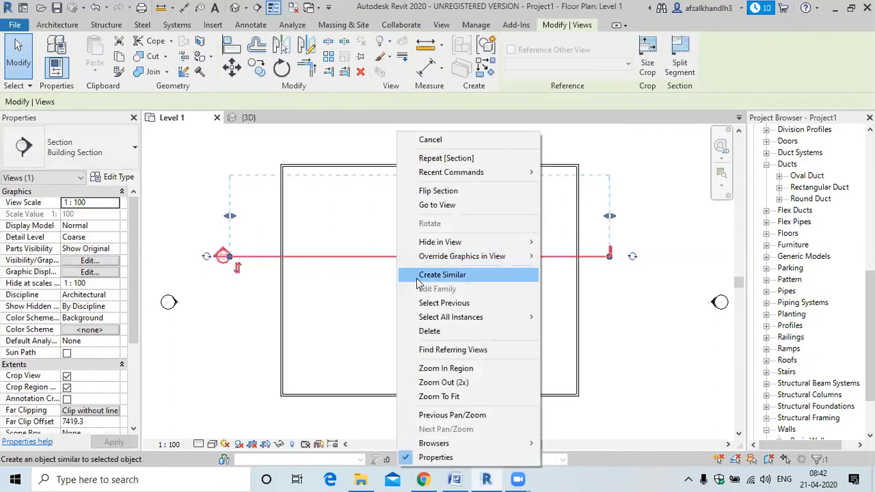
{"action": "left_click", "coordinate": [424, 205]}
{"action": "scroll", "coordinate": [394, 219], "scroll_direction": "down", "scroll_amount": 2}
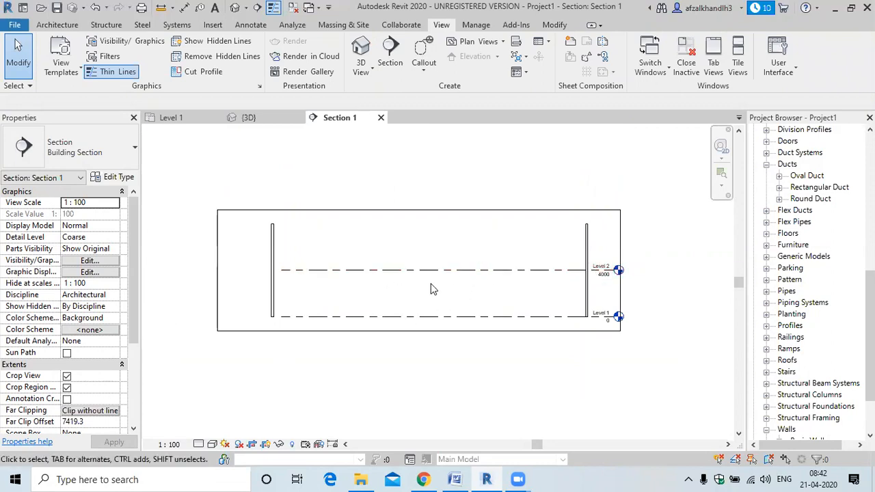
Step: Switch to the Word notes and highlight the entries in the Works Take Off row of the comparison table
{"action": "left_click", "coordinate": [460, 478]}
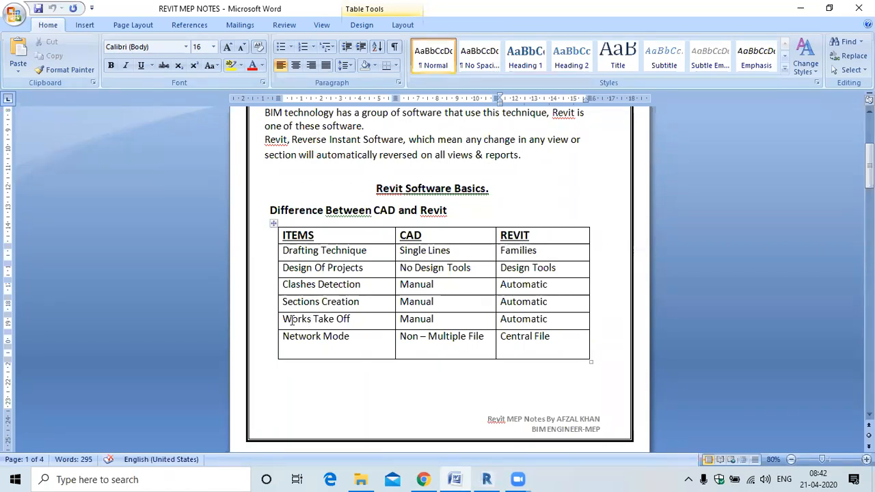
{"action": "left_click_drag", "start_coordinate": [287, 319], "coordinate": [436, 318]}
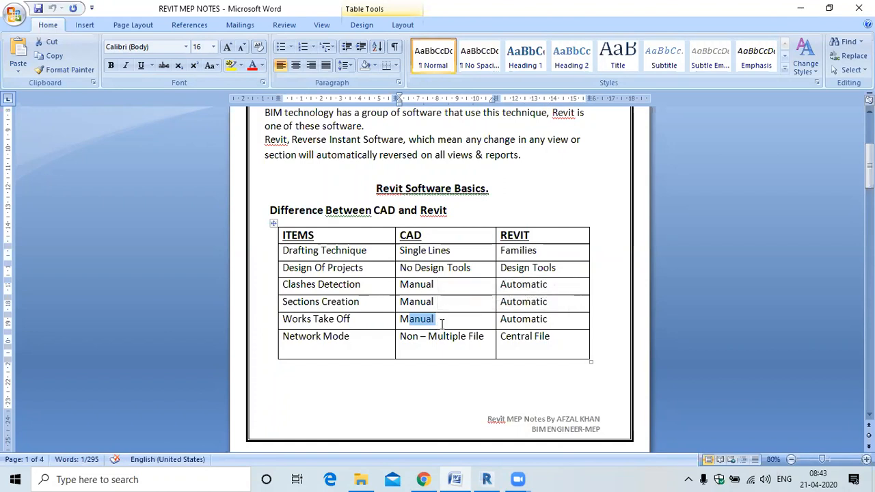
{"action": "left_click", "coordinate": [441, 322]}
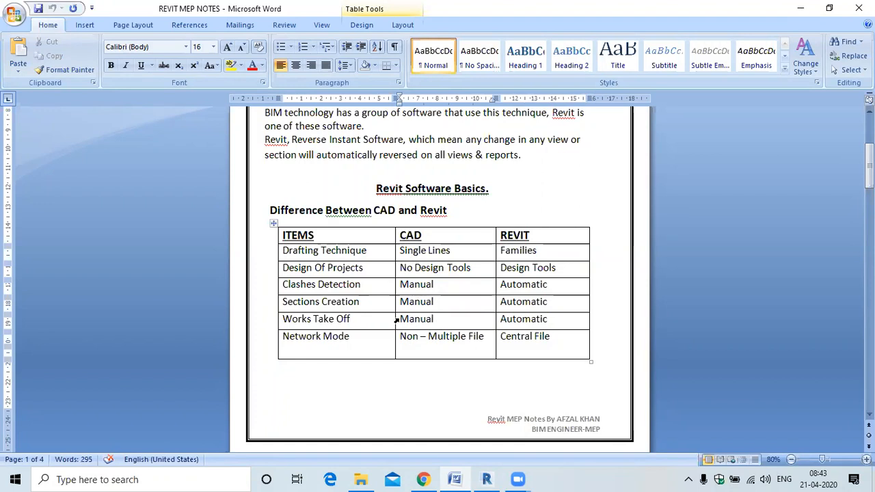
{"action": "left_click_drag", "start_coordinate": [399, 319], "coordinate": [436, 319]}
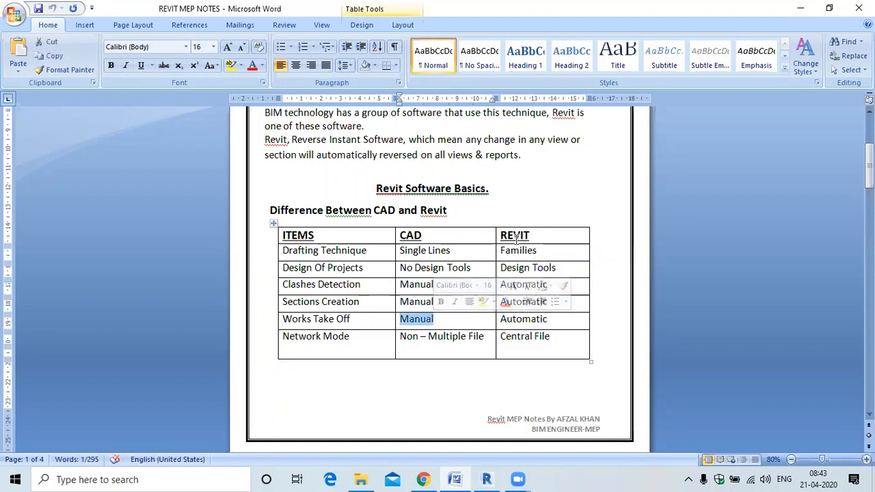
{"action": "left_click_drag", "start_coordinate": [501, 320], "coordinate": [556, 319]}
Step: Switch to Revit and locate the Schedule/Quantities tool used for automatic works take-off
{"action": "left_click", "coordinate": [487, 480]}
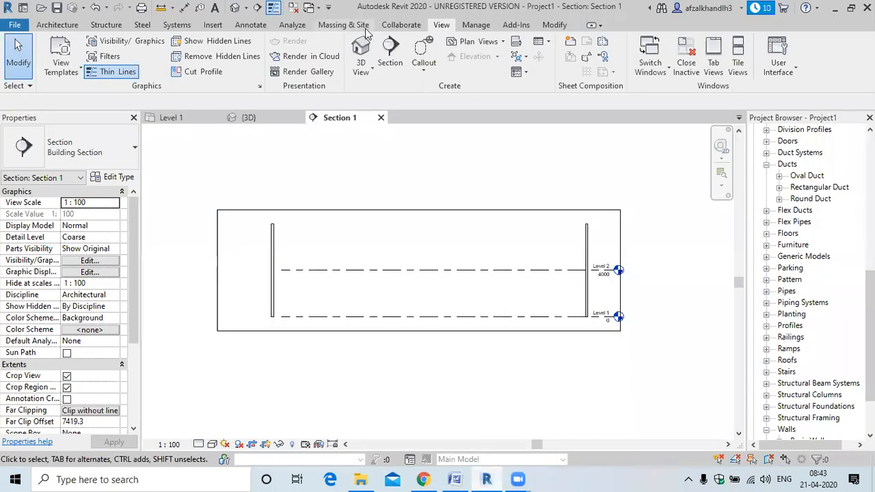
{"action": "left_click", "coordinate": [294, 25]}
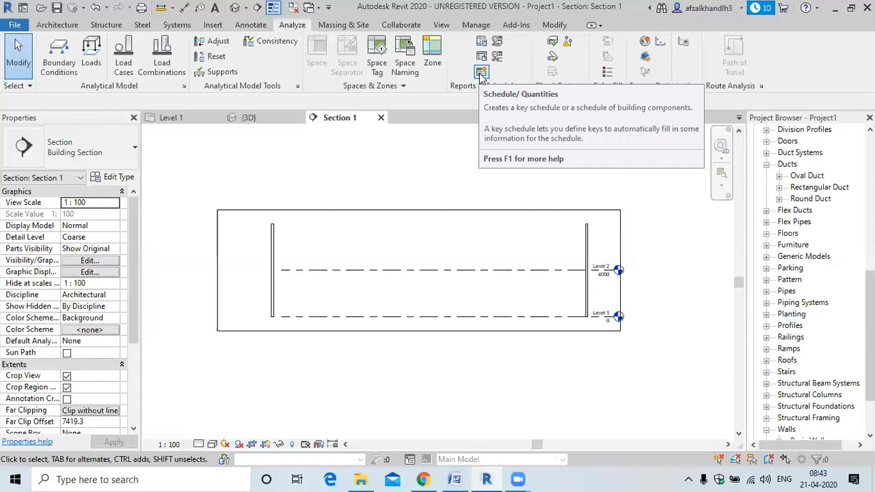
{"action": "left_click", "coordinate": [481, 72]}
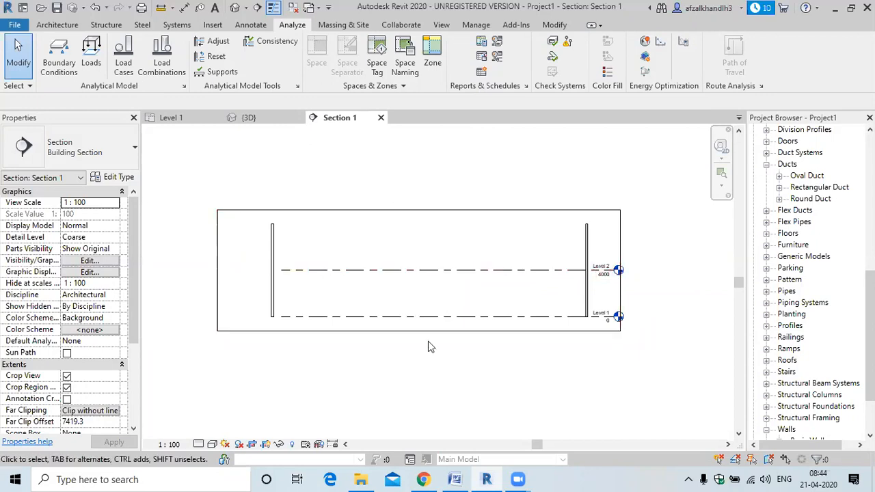
Step: Switch to the Word notes and highlight the Network Mode row's entries, including Non – Multiple File and Central File
{"action": "left_click", "coordinate": [454, 479]}
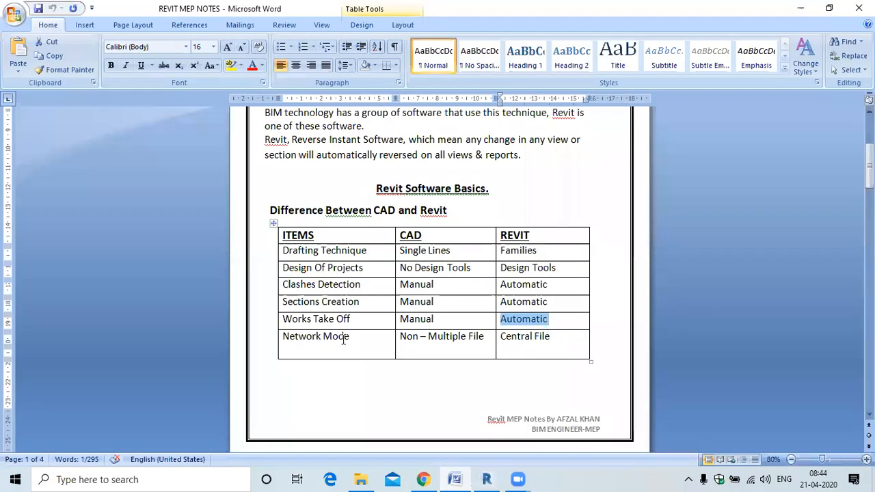
{"action": "left_click_drag", "start_coordinate": [283, 339], "coordinate": [350, 340]}
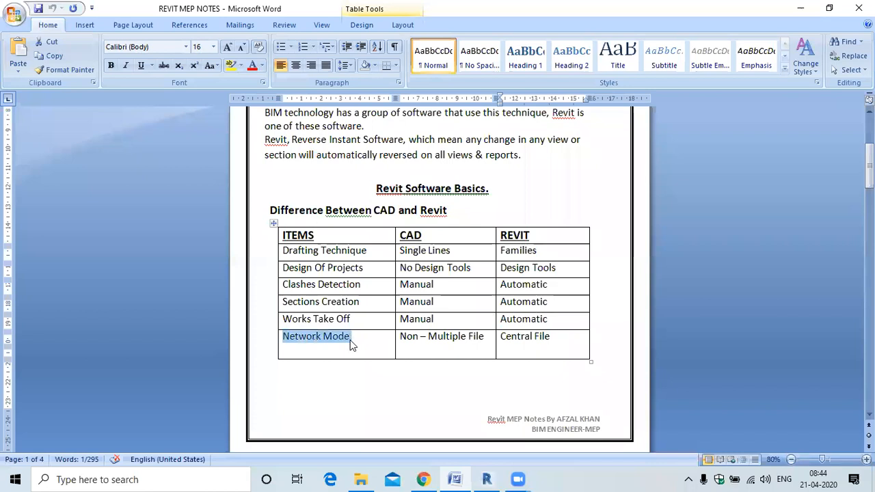
{"action": "left_click_drag", "start_coordinate": [403, 340], "coordinate": [460, 338]}
{"action": "left_click", "coordinate": [420, 340]}
{"action": "left_click_drag", "start_coordinate": [403, 339], "coordinate": [547, 344]}
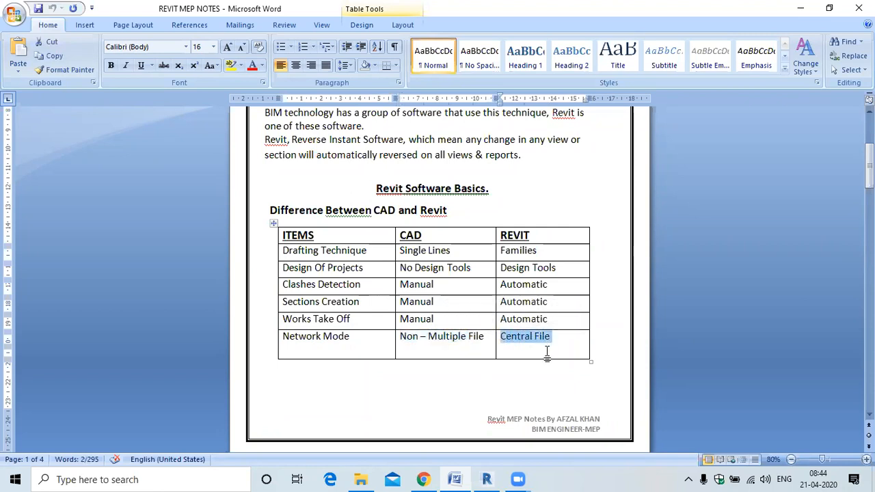
{"action": "left_click", "coordinate": [547, 352]}
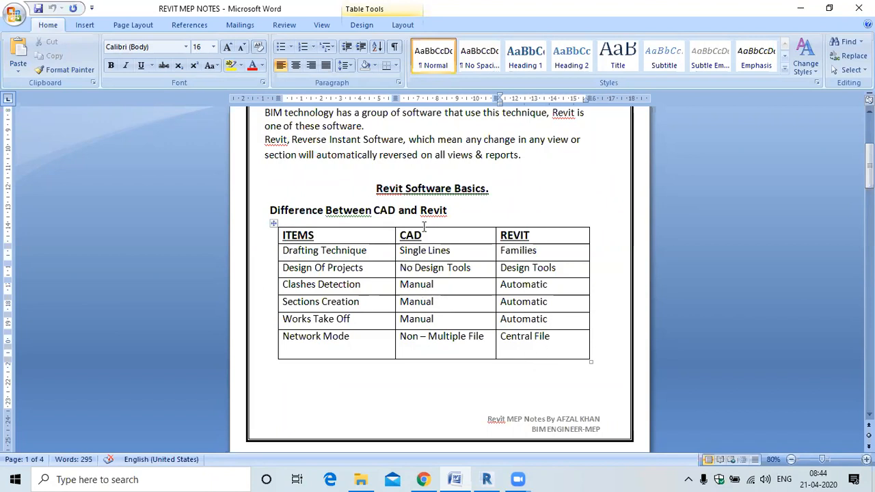
{"action": "left_click_drag", "start_coordinate": [407, 337], "coordinate": [479, 342]}
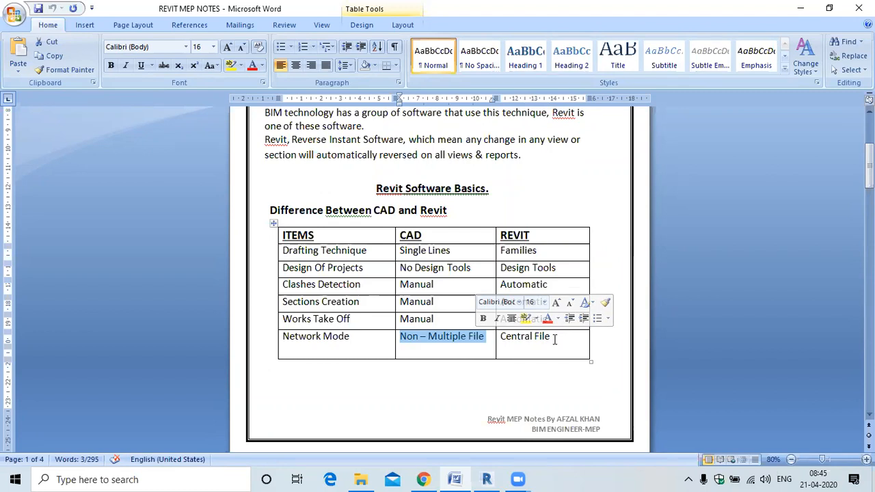
Step: Highlight the Central File entry in the Network Mode row and move on to the Revit File Extensions section of the notes
{"action": "left_click", "coordinate": [407, 337]}
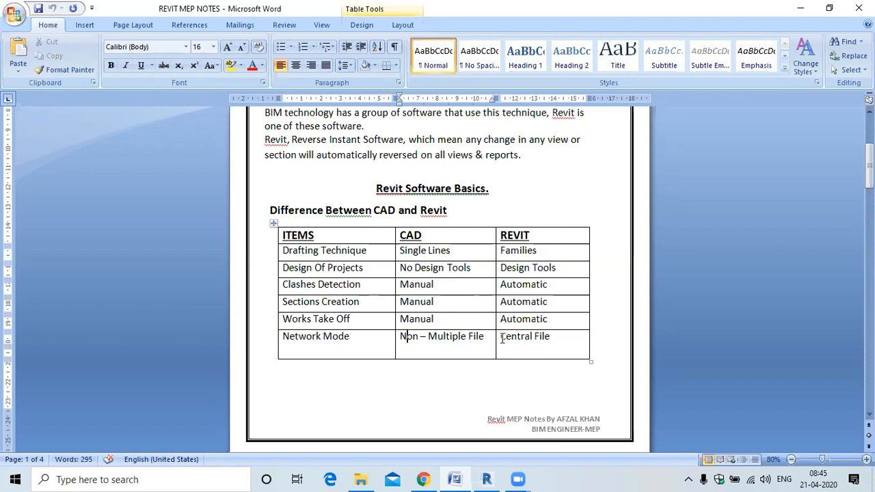
{"action": "left_click_drag", "start_coordinate": [501, 337], "coordinate": [548, 338]}
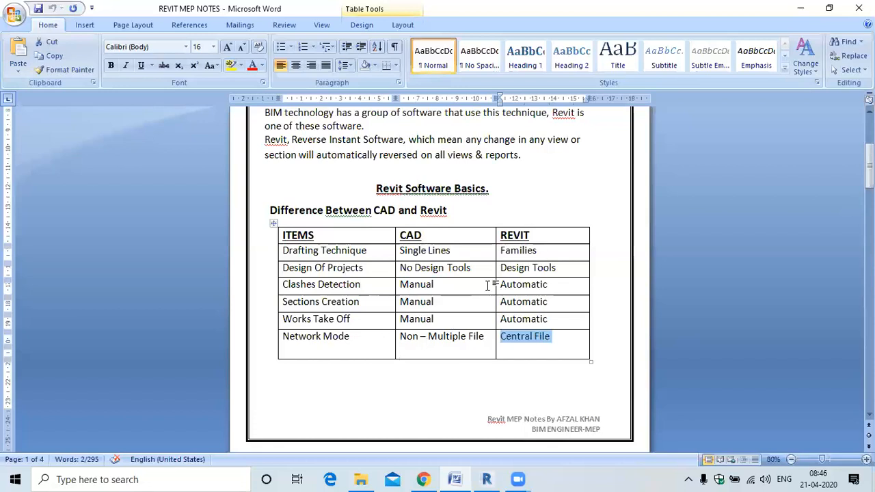
{"action": "scroll", "coordinate": [423, 266], "scroll_direction": "down", "scroll_amount": 3}
{"action": "scroll", "coordinate": [423, 242], "scroll_direction": "up", "scroll_amount": 2}
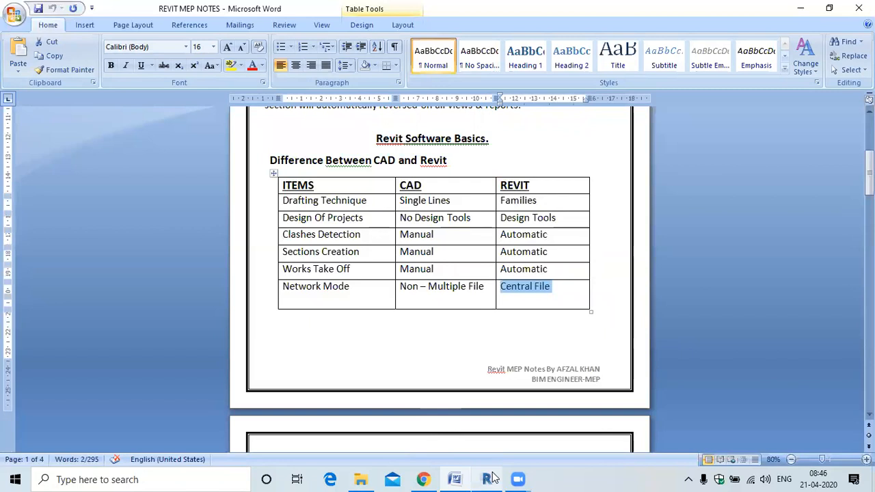
{"action": "scroll", "coordinate": [601, 342], "scroll_direction": "up", "scroll_amount": 1}
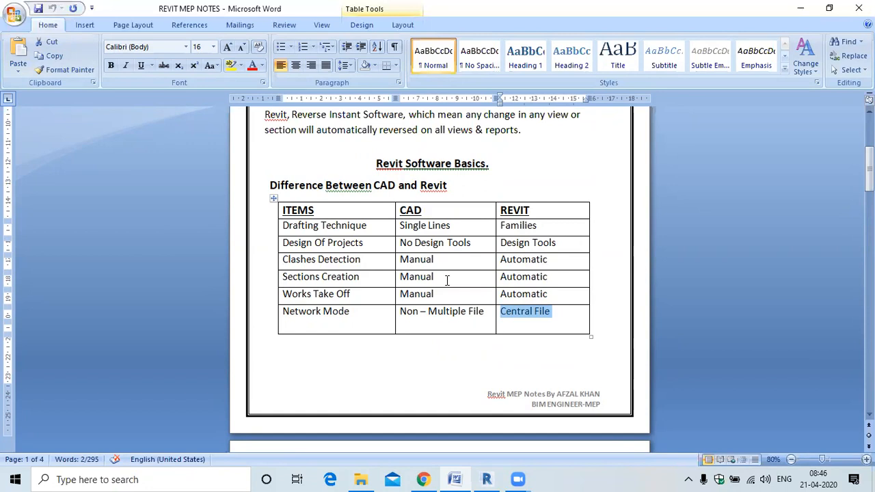
{"action": "scroll", "coordinate": [446, 292], "scroll_direction": "down", "scroll_amount": 5}
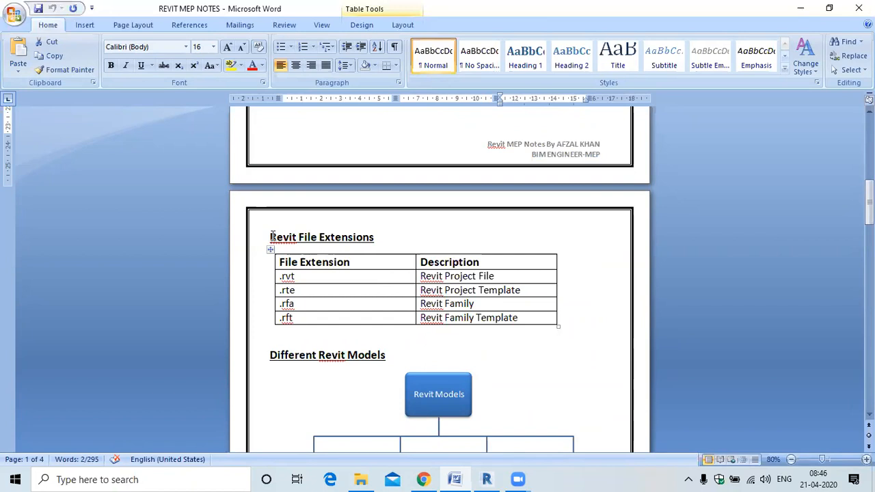
Step: Switch to Revit and close all open views of Project1 without saving the changes
{"action": "left_click", "coordinate": [486, 478]}
{"action": "left_click", "coordinate": [381, 119]}
{"action": "left_click", "coordinate": [299, 118]}
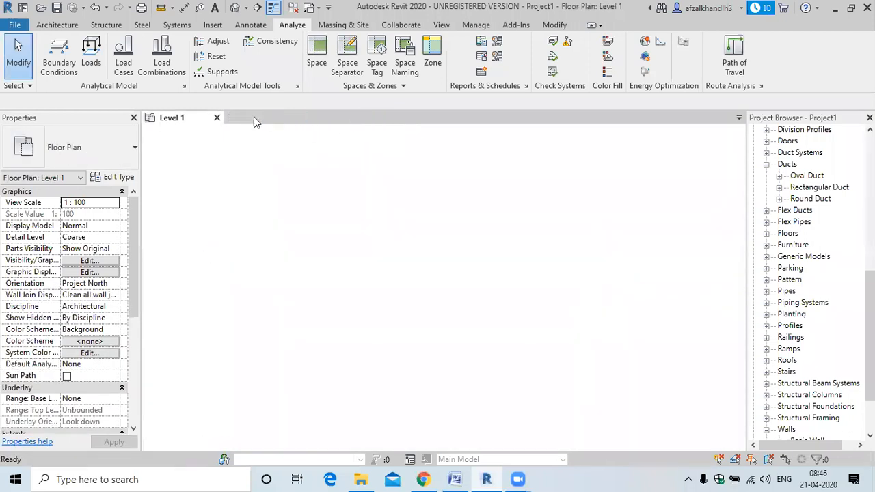
{"action": "left_click", "coordinate": [218, 117]}
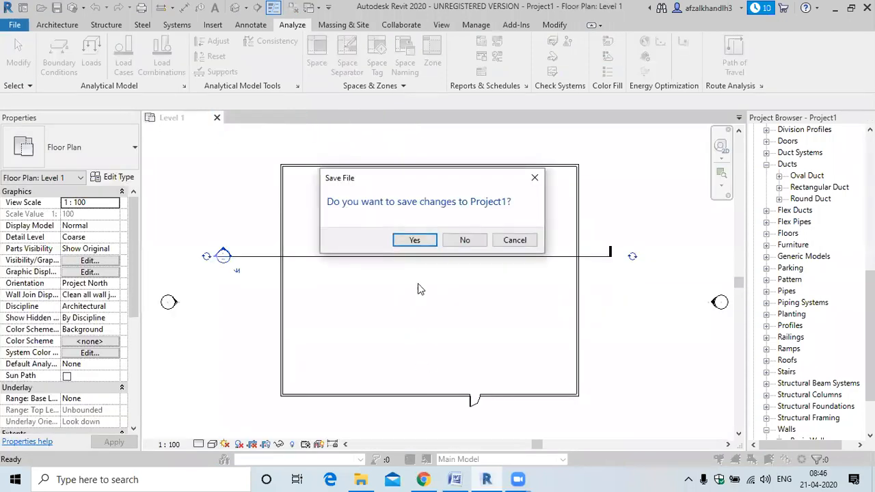
{"action": "left_click", "coordinate": [464, 240]}
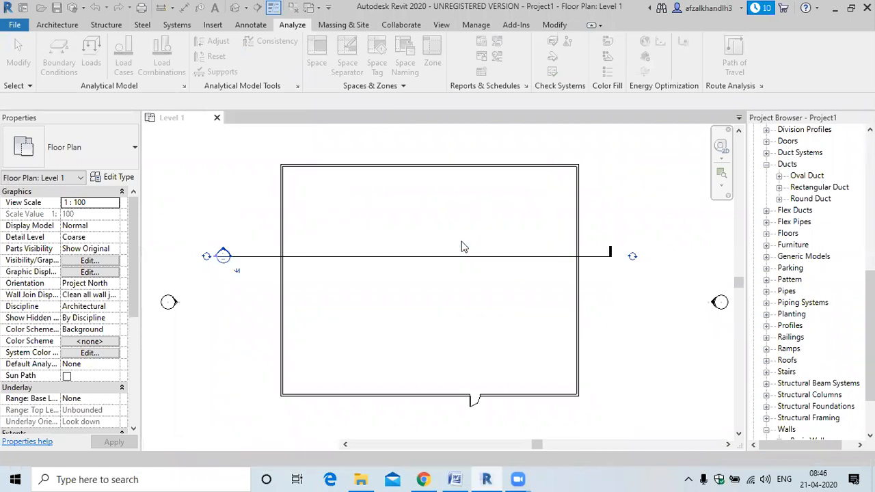
Step: Review the Topics to be covered Today list in Chrome, minimize the browser and switch to Revit's home screen
{"action": "left_click", "coordinate": [453, 480]}
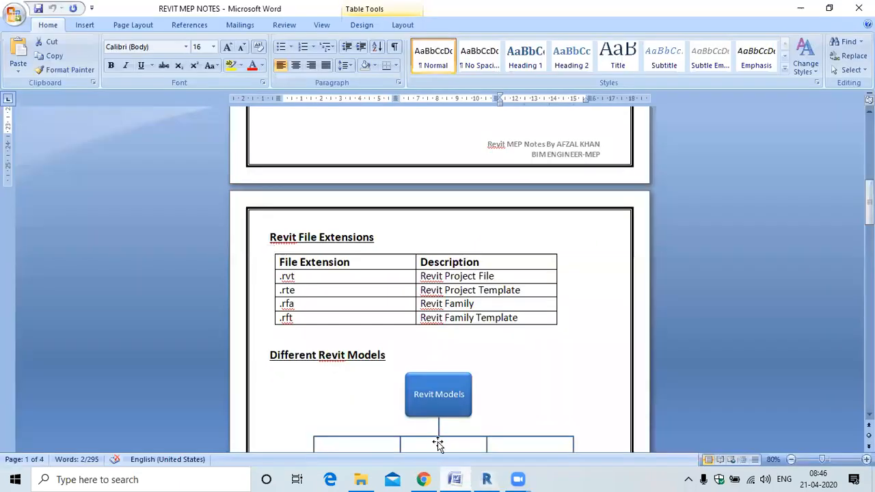
{"action": "left_click", "coordinate": [423, 479]}
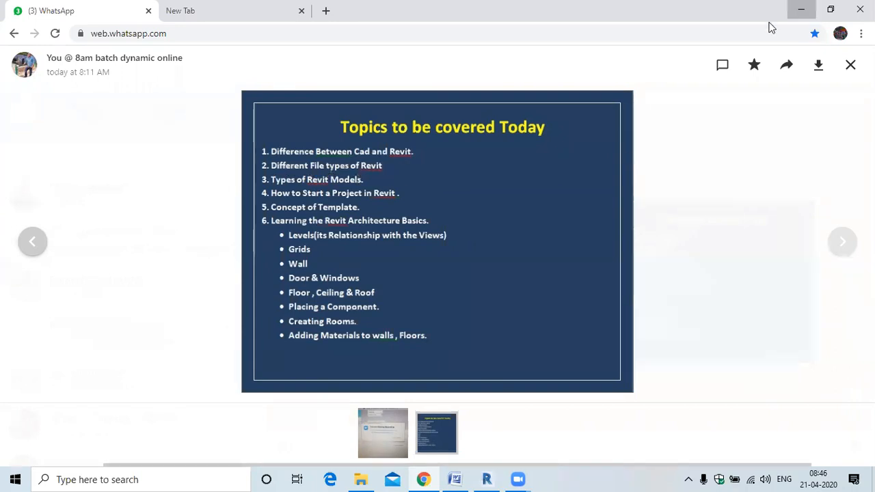
{"action": "left_click", "coordinate": [801, 10]}
{"action": "left_click", "coordinate": [487, 479]}
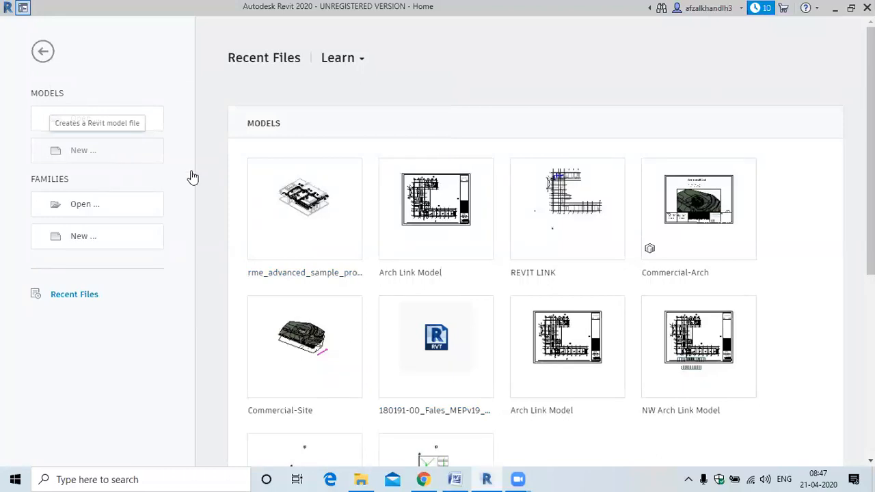
Step: Switch to the Word notes and highlight Revit Project Template and its .rte extension in the file extensions table
{"action": "left_click", "coordinate": [459, 479]}
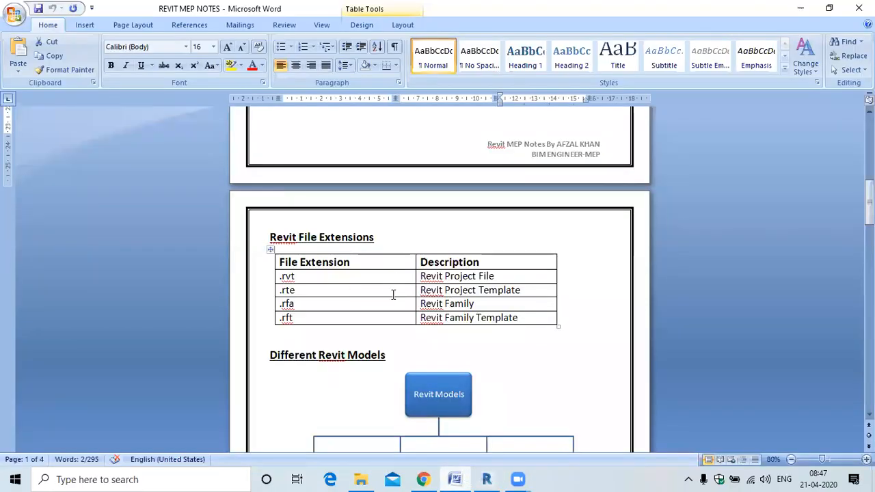
{"action": "left_click_drag", "start_coordinate": [424, 289], "coordinate": [521, 291]}
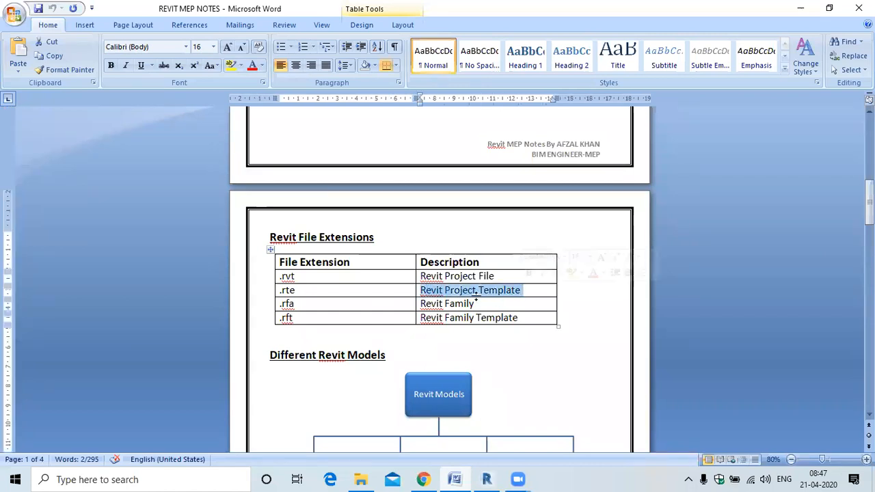
{"action": "left_click", "coordinate": [295, 290]}
{"action": "left_click_drag", "start_coordinate": [295, 290], "coordinate": [280, 290]}
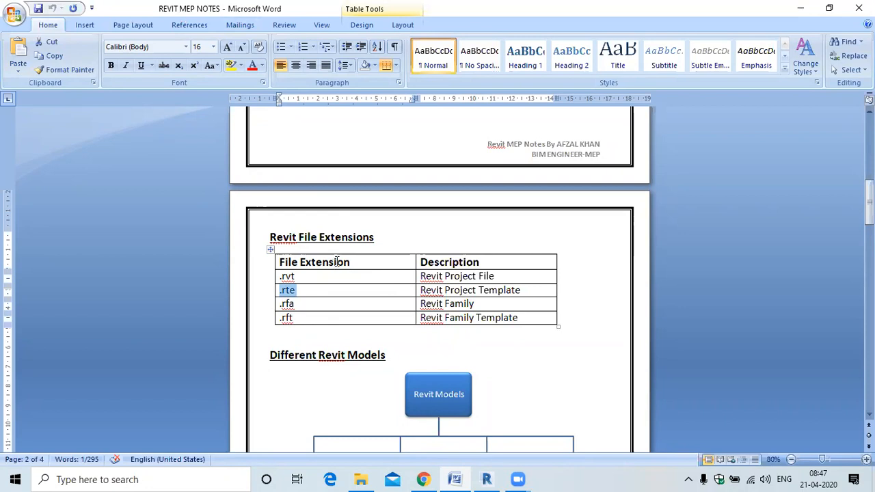
Step: Highlight Revit Project File with .rvt and Revit Project Template with .rte in the file extensions table
{"action": "left_click_drag", "start_coordinate": [420, 276], "coordinate": [495, 276]}
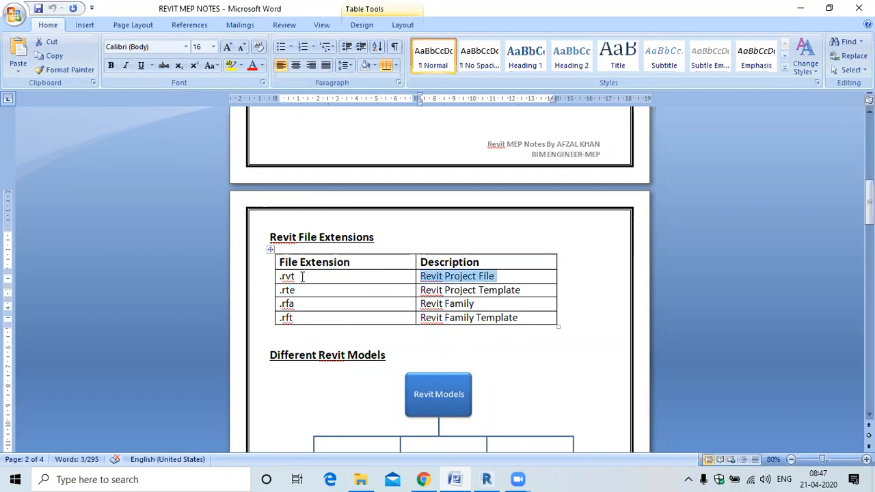
{"action": "left_click_drag", "start_coordinate": [302, 276], "coordinate": [282, 276]}
{"action": "left_click_drag", "start_coordinate": [420, 290], "coordinate": [512, 291]}
{"action": "left_click_drag", "start_coordinate": [333, 292], "coordinate": [275, 290]}
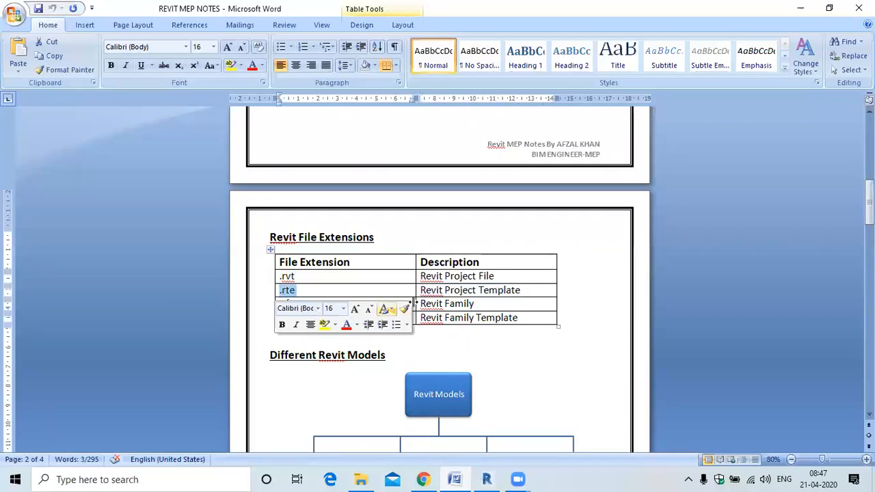
Step: Highlight Revit Family with .rfa and Revit Family Template with .rft in the file extensions table
{"action": "left_click_drag", "start_coordinate": [420, 303], "coordinate": [474, 304]}
{"action": "left_click", "coordinate": [297, 304]}
{"action": "left_click_drag", "start_coordinate": [297, 303], "coordinate": [277, 304]}
{"action": "left_click", "coordinate": [437, 318]}
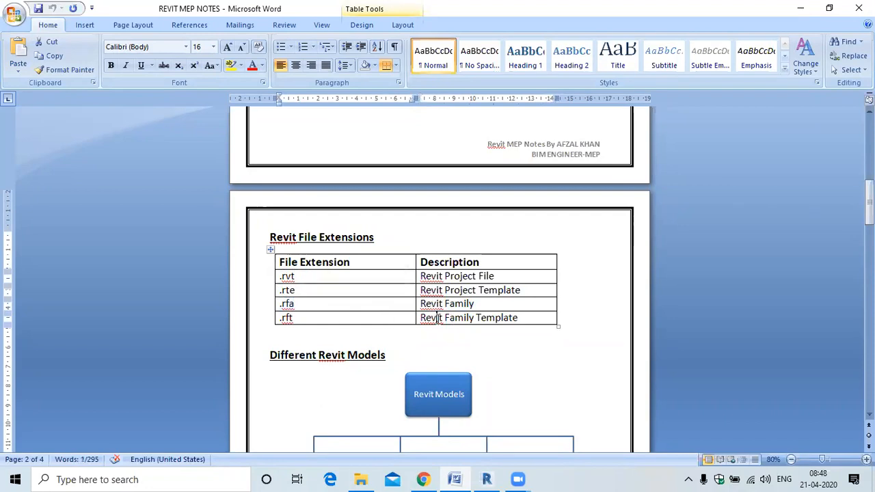
{"action": "left_click_drag", "start_coordinate": [438, 318], "coordinate": [520, 318]}
{"action": "left_click", "coordinate": [295, 318]}
{"action": "left_click_drag", "start_coordinate": [290, 318], "coordinate": [260, 318]}
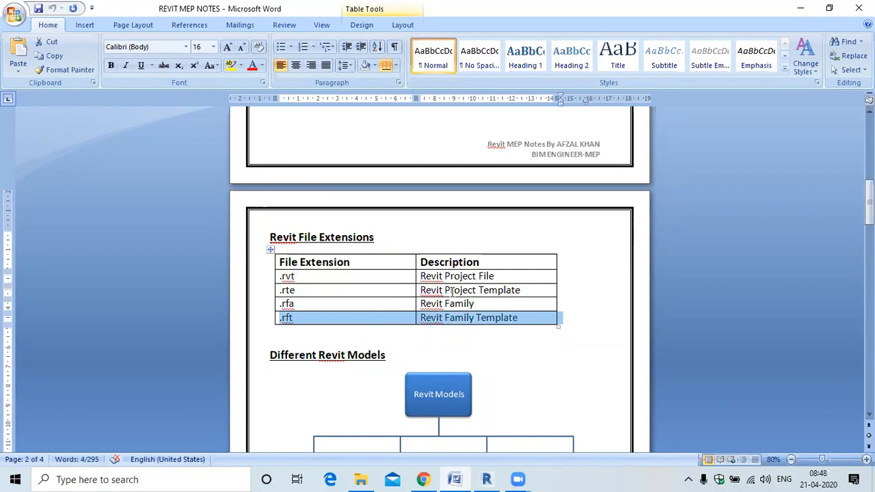
Step: Highlight the complete .rte and .rft template rows of the file extensions table to compare the two template types
{"action": "left_click_drag", "start_coordinate": [412, 276], "coordinate": [444, 290]}
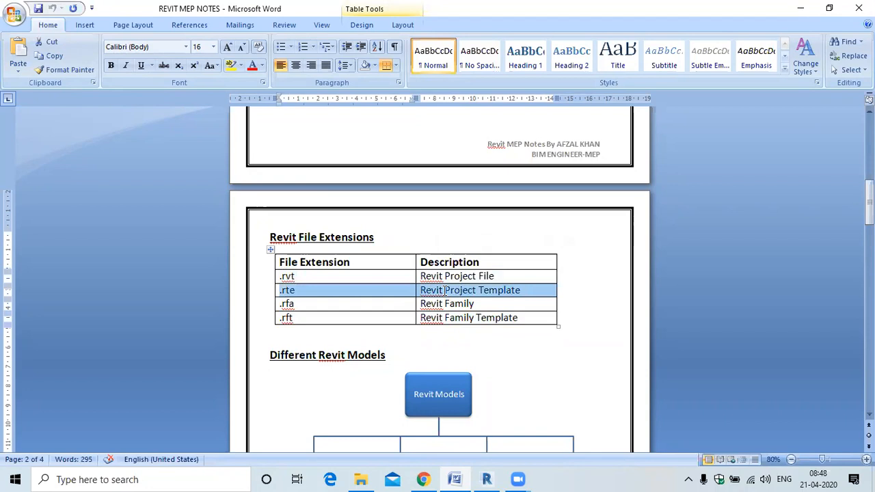
{"action": "left_click_drag", "start_coordinate": [408, 303], "coordinate": [422, 319]}
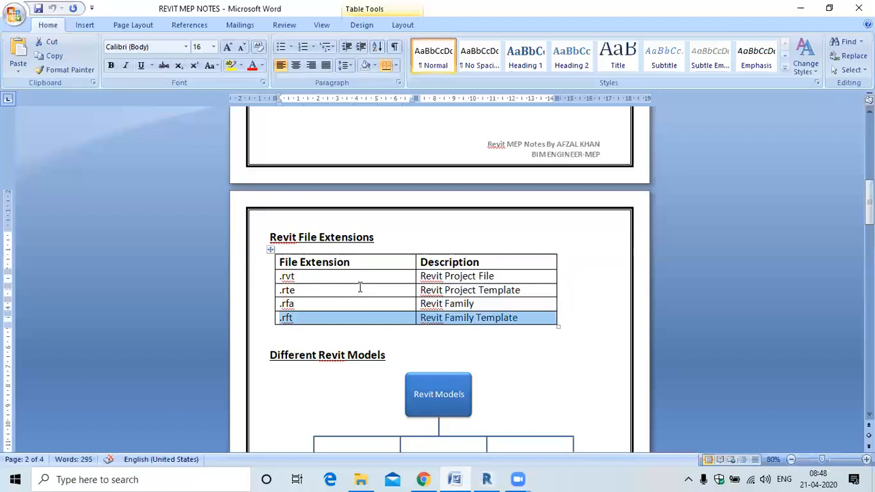
{"action": "left_click_drag", "start_coordinate": [398, 291], "coordinate": [431, 291]}
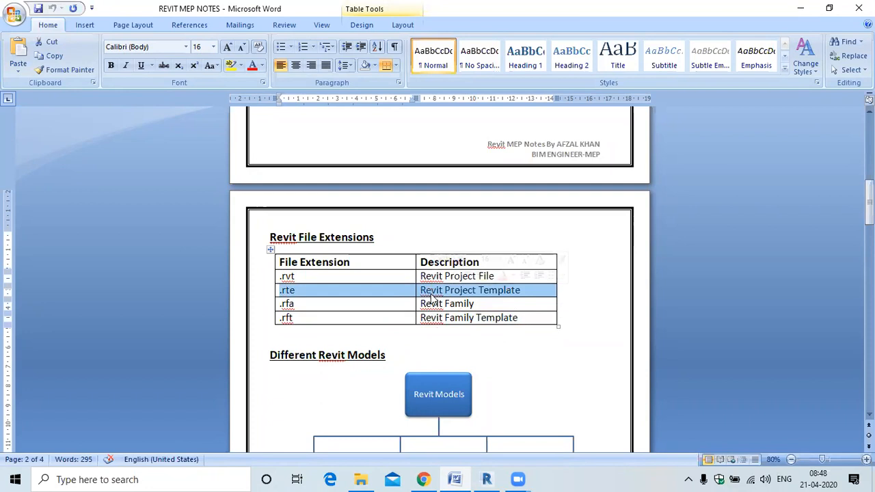
Step: Switch to Chrome to recheck the list of today's topics and return to Revit's home screen
{"action": "scroll", "coordinate": [460, 294], "scroll_direction": "down", "scroll_amount": 3}
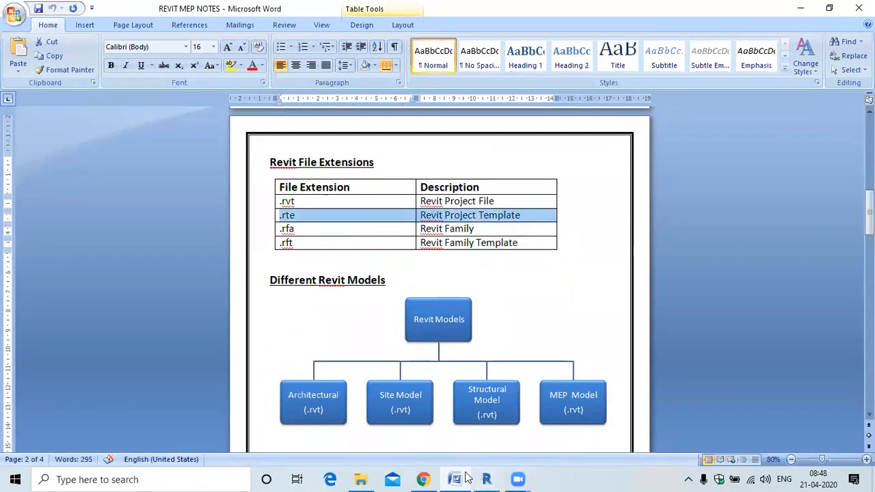
{"action": "left_click", "coordinate": [486, 479]}
{"action": "left_click", "coordinate": [454, 478]}
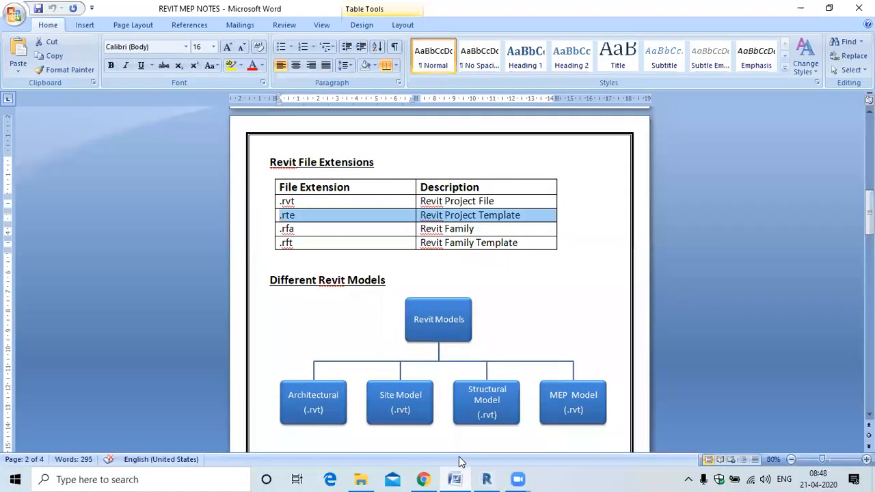
{"action": "left_click", "coordinate": [435, 476]}
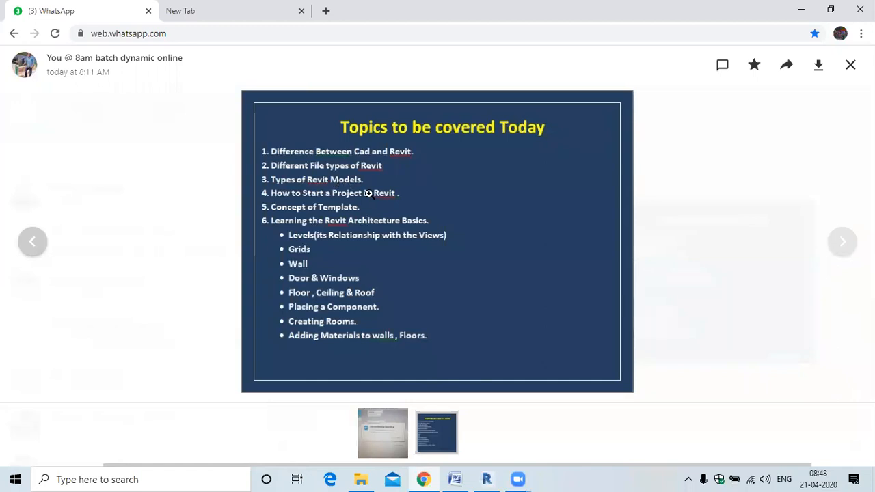
{"action": "left_click", "coordinate": [486, 479]}
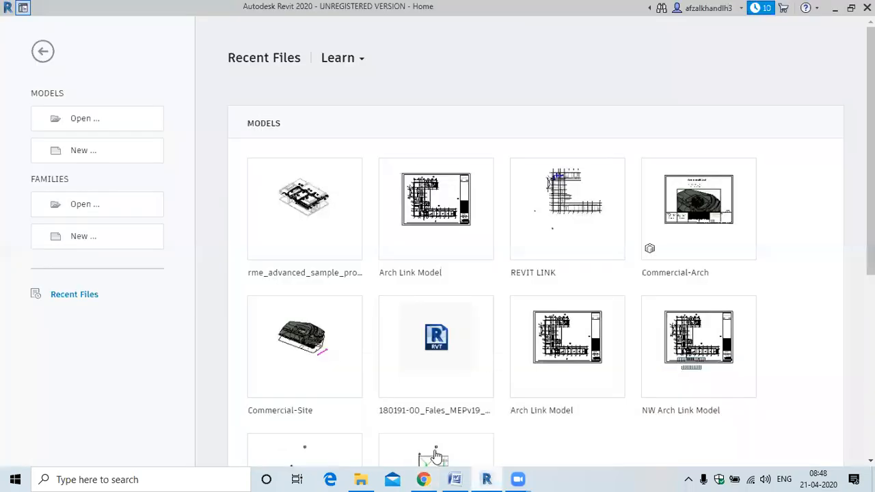
Step: Switch to the Word notes and view the Different Revit Models diagram with its architectural, site, structural and MEP models
{"action": "left_click", "coordinate": [460, 478]}
{"action": "scroll", "coordinate": [341, 301], "scroll_direction": "down", "scroll_amount": 2}
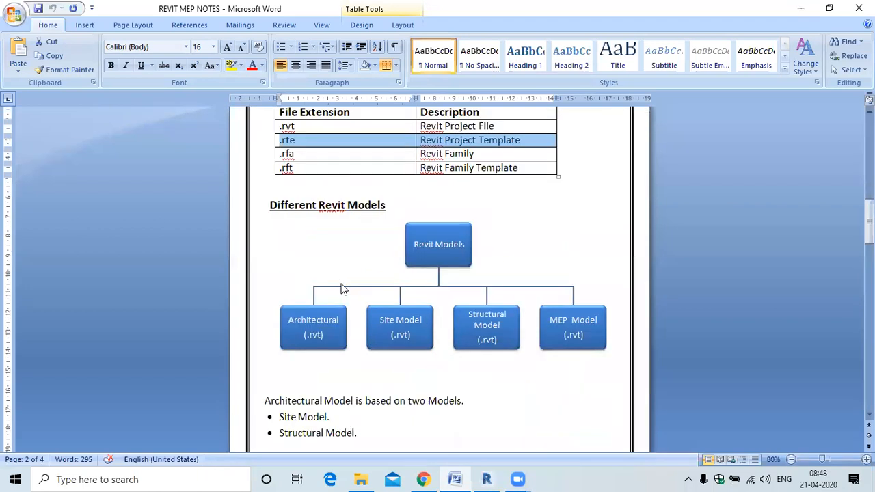
{"action": "scroll", "coordinate": [374, 295], "scroll_direction": "down", "scroll_amount": 1}
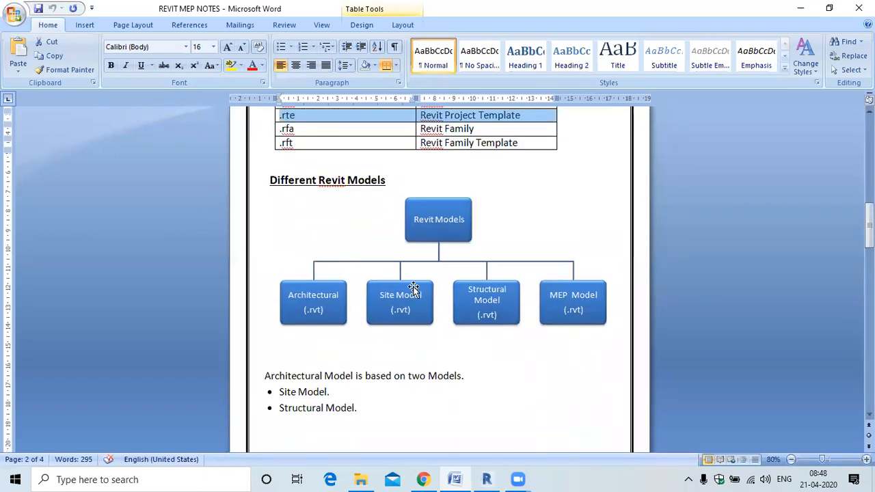
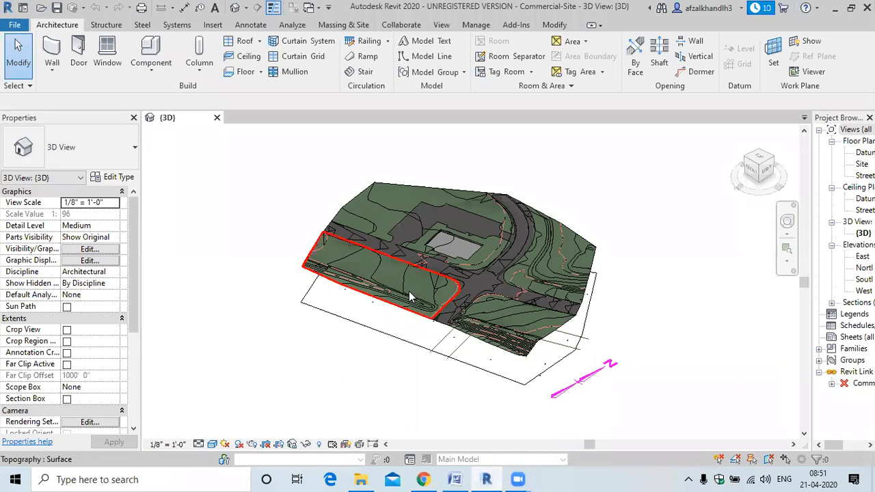
Step: Examine the Commercial-Site model's topography, building footprint and north arrow in 3D, and close the model
{"action": "scroll", "coordinate": [411, 260], "scroll_direction": "up", "scroll_amount": 2}
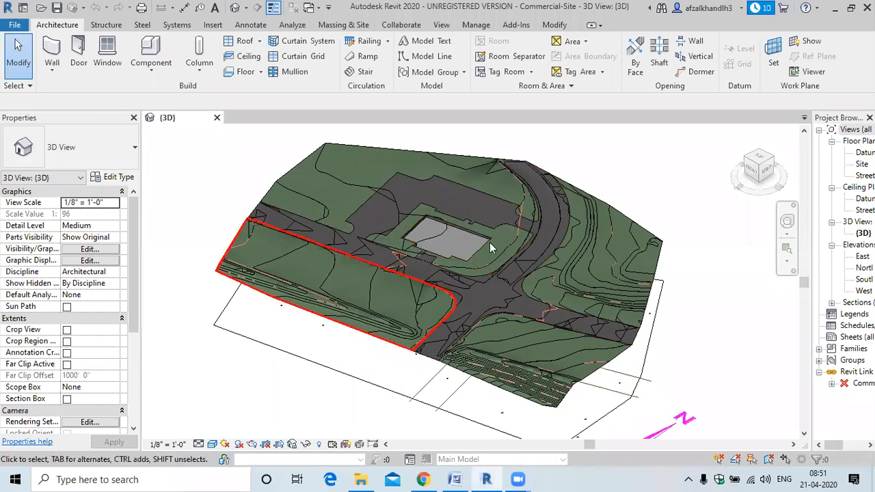
{"action": "scroll", "coordinate": [512, 325], "scroll_direction": "down", "scroll_amount": 2}
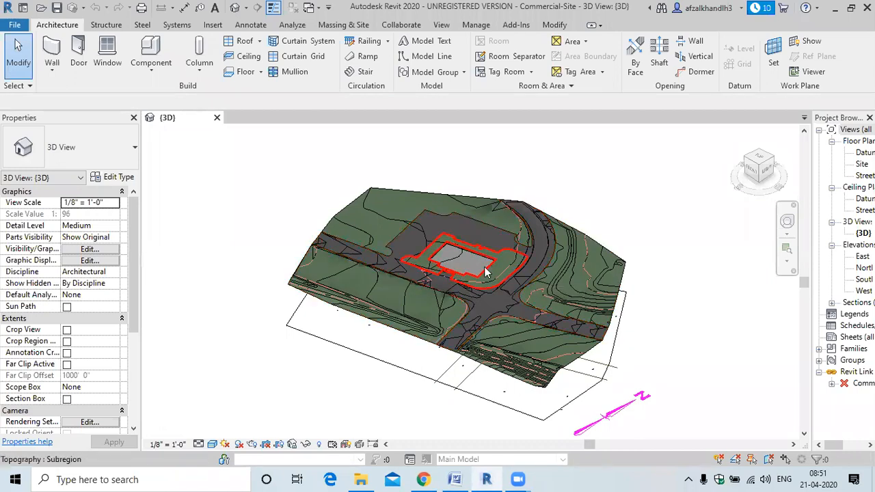
{"action": "scroll", "coordinate": [472, 260], "scroll_direction": "up", "scroll_amount": 3}
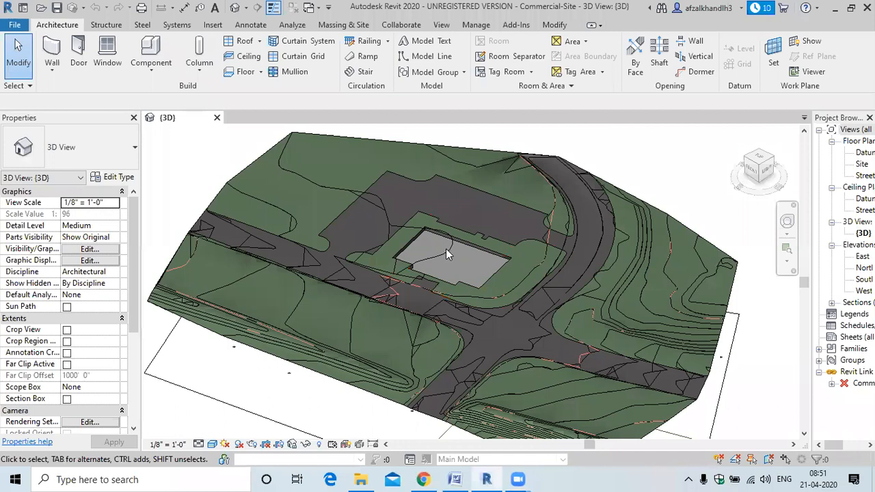
{"action": "scroll", "coordinate": [448, 249], "scroll_direction": "down", "scroll_amount": 3}
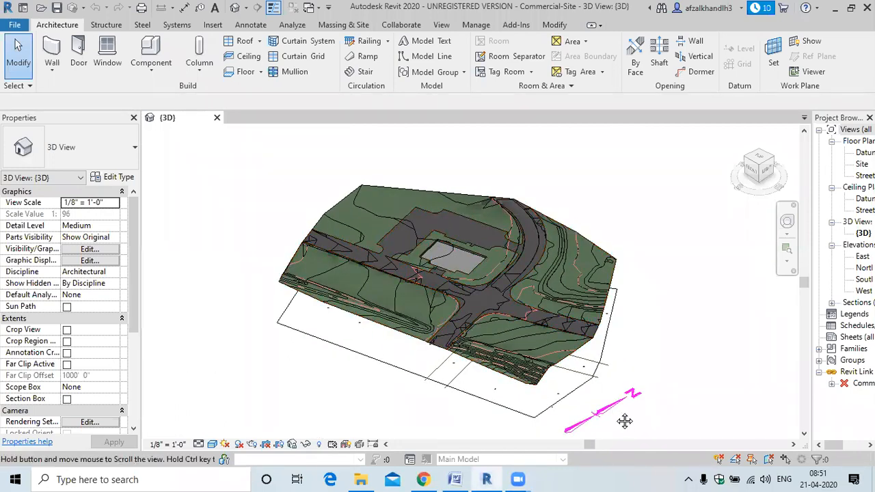
{"action": "middle_click_drag", "start_coordinate": [625, 418], "coordinate": [550, 336]}
{"action": "scroll", "coordinate": [540, 331], "scroll_direction": "up", "scroll_amount": 3}
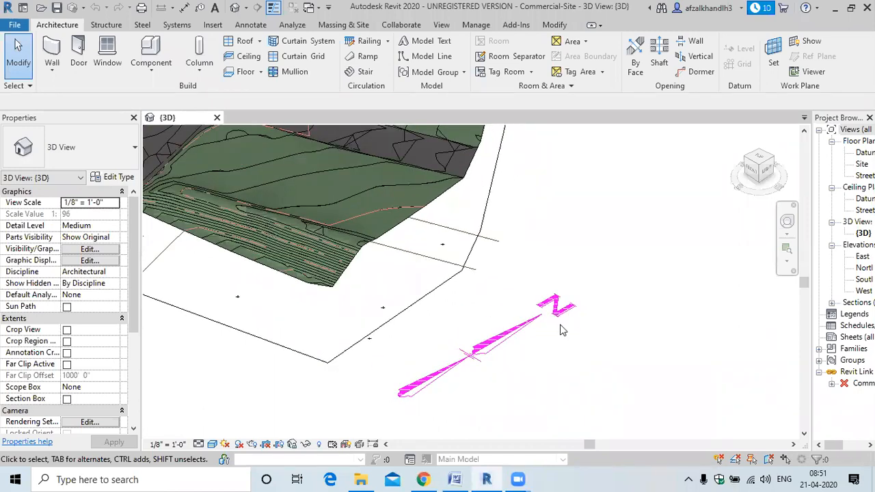
{"action": "scroll", "coordinate": [561, 317], "scroll_direction": "down", "scroll_amount": 2}
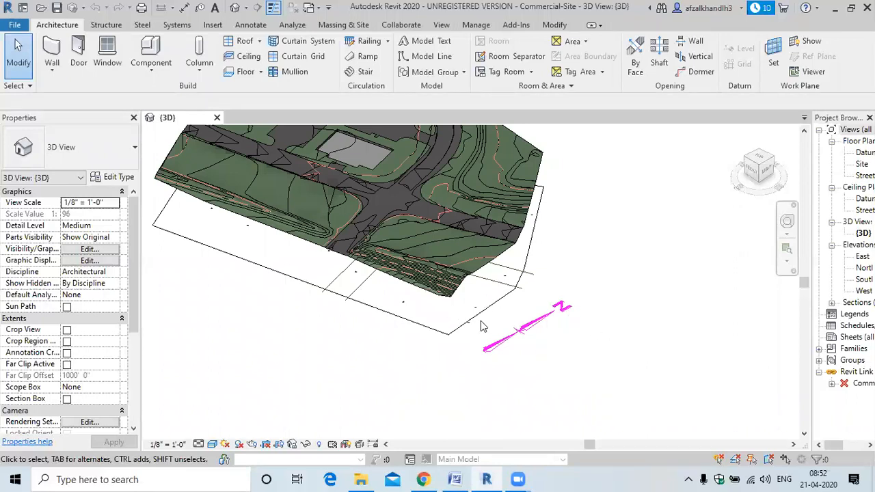
{"action": "left_click", "coordinate": [217, 117]}
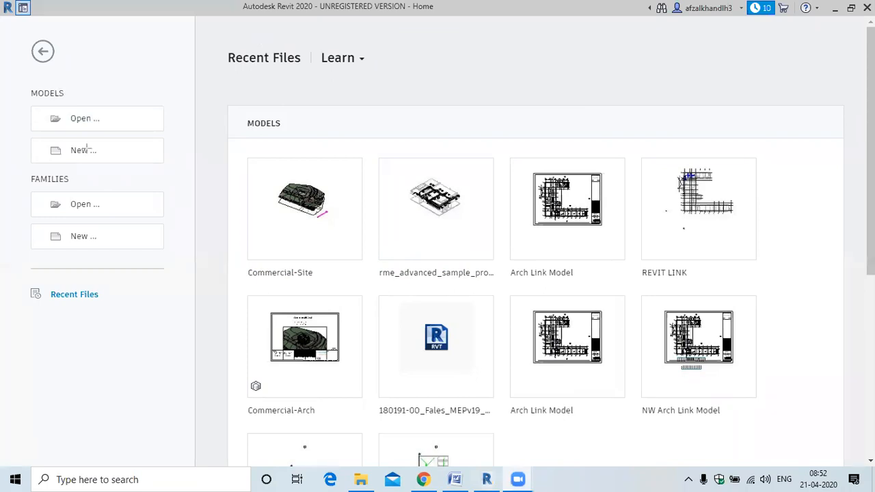
Step: Outline the home screen's Models and Families sections with rectangles, and check the Starting a Project in Revit notes in Word
{"action": "left_click_drag", "start_coordinate": [14, 78], "coordinate": [174, 173]}
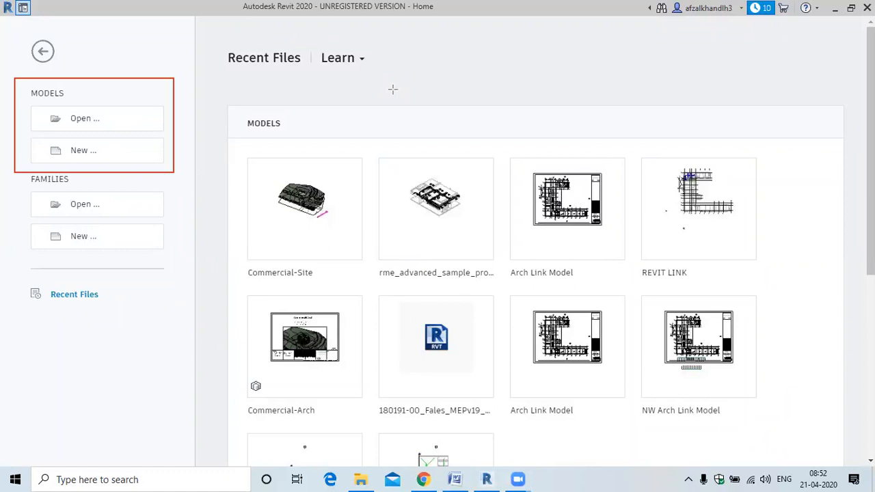
{"action": "mouse_move", "coordinate": [13, 183]}
{"action": "left_mouse_down"}
{"action": "mouse_move", "coordinate": [148, 241]}
{"action": "mouse_move", "coordinate": [176, 267]}
{"action": "left_mouse_up"}
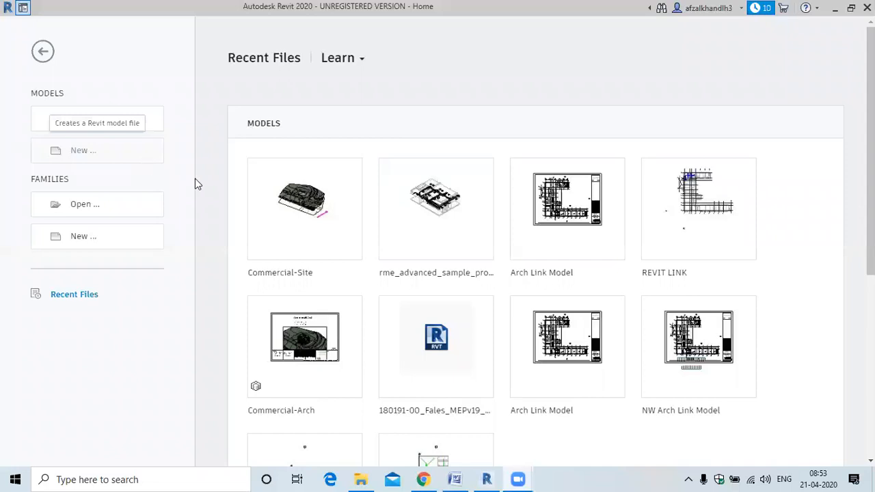
{"action": "left_click", "coordinate": [454, 479]}
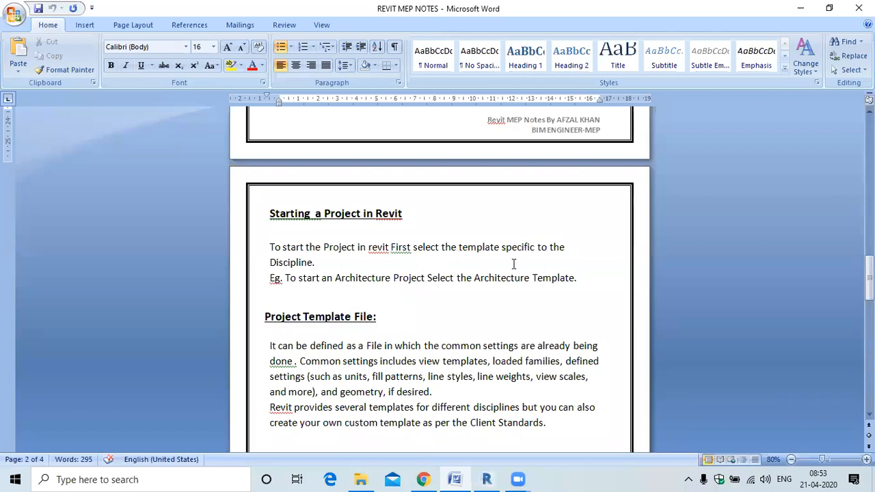
{"action": "left_click", "coordinate": [806, 8]}
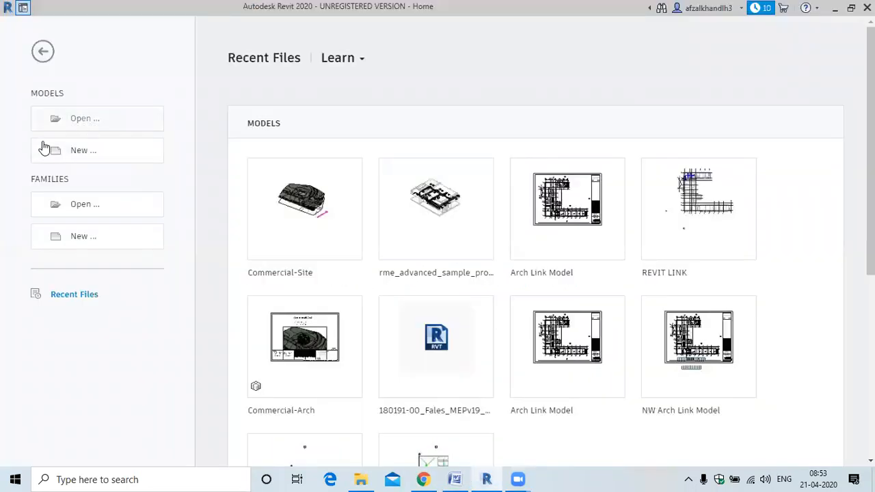
Step: Create a new project in Revit from the Architectural Template
{"action": "left_click", "coordinate": [84, 154]}
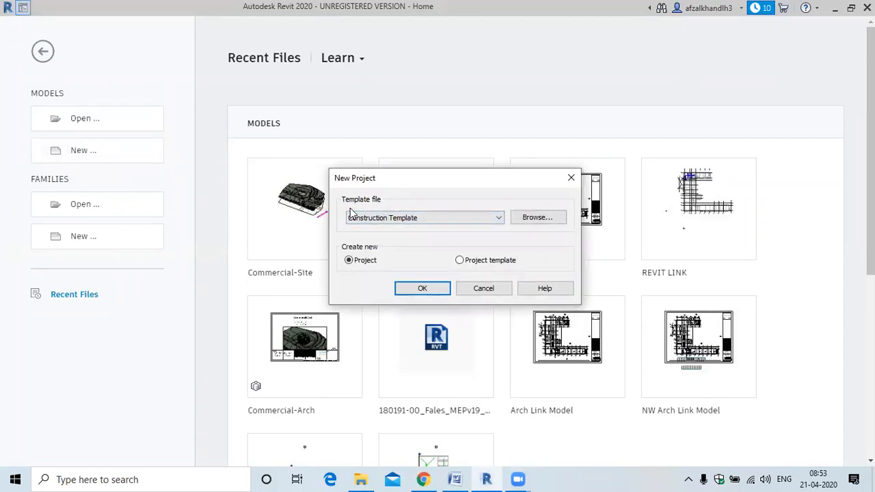
{"action": "left_click", "coordinate": [384, 218]}
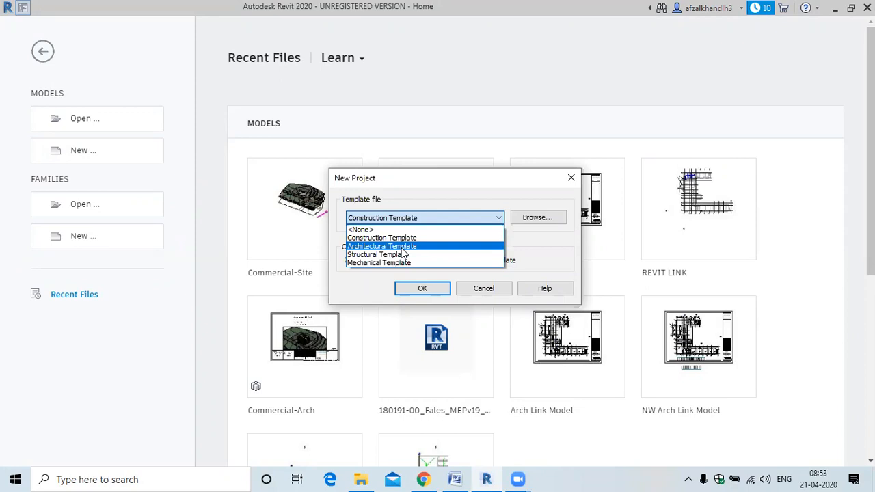
{"action": "left_click", "coordinate": [402, 247]}
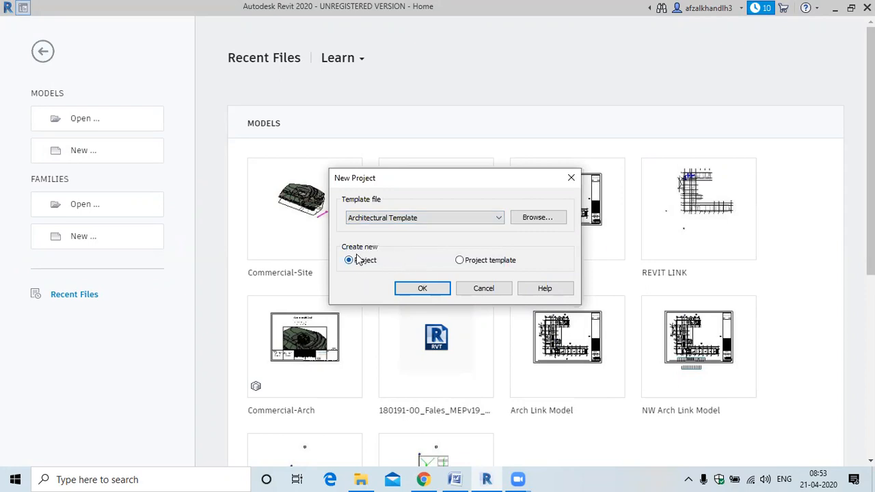
{"action": "left_click", "coordinate": [419, 288]}
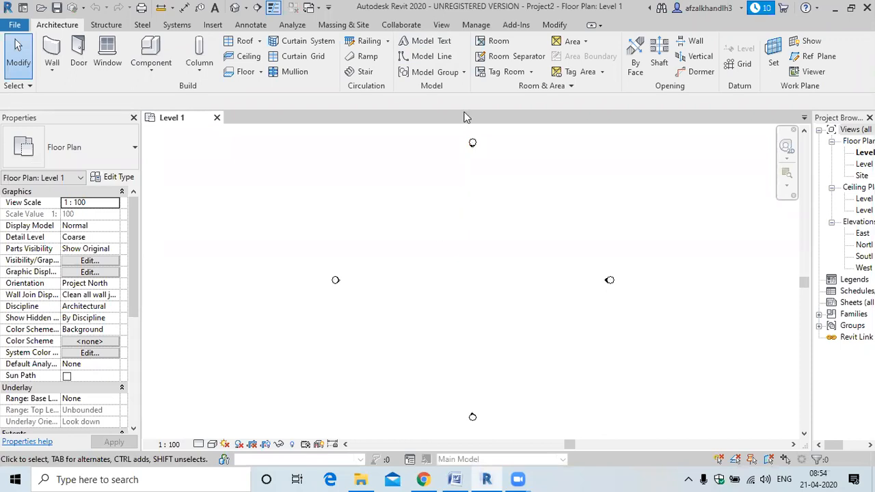
Step: Review the Project Information fields, from organization name and author to issue date, client, address and project number, and close them without changes
{"action": "left_click", "coordinate": [476, 26]}
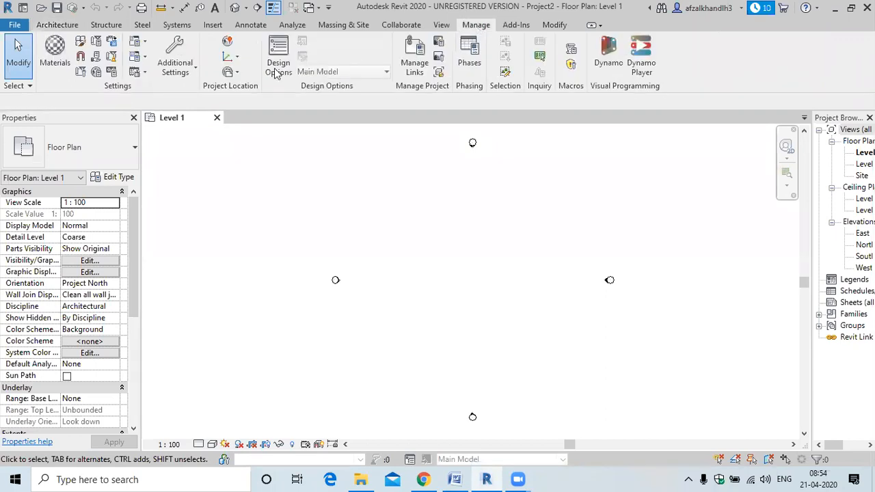
{"action": "left_click", "coordinate": [81, 72]}
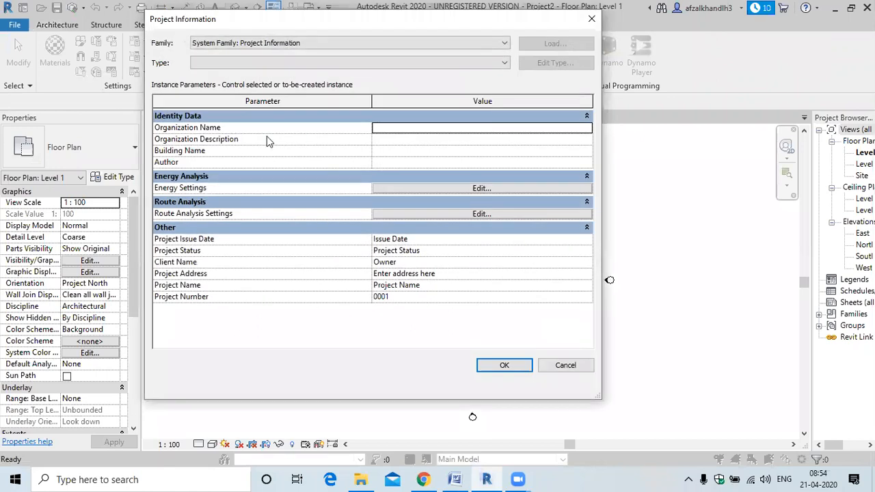
{"action": "left_click_drag", "start_coordinate": [340, 31], "coordinate": [392, 58]}
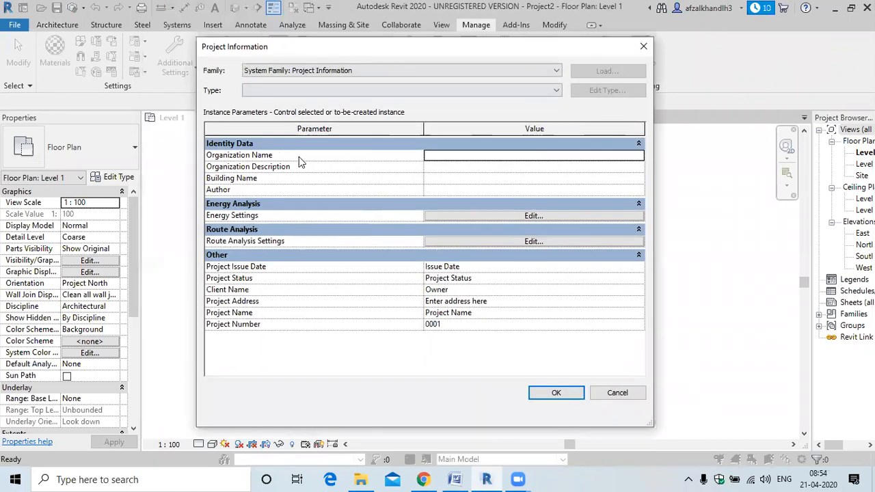
{"action": "left_click", "coordinate": [448, 156]}
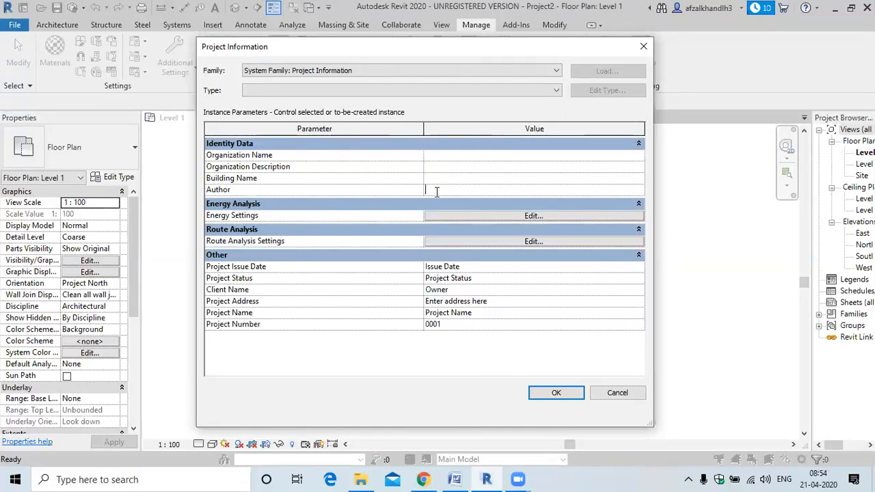
{"action": "left_click", "coordinate": [481, 268]}
{"action": "left_click", "coordinate": [472, 267]}
{"action": "left_click", "coordinate": [481, 278]}
{"action": "left_click", "coordinate": [456, 292]}
{"action": "left_click", "coordinate": [495, 302]}
{"action": "left_click", "coordinate": [489, 312]}
{"action": "left_click", "coordinate": [536, 325]}
{"action": "left_click", "coordinate": [645, 48]}
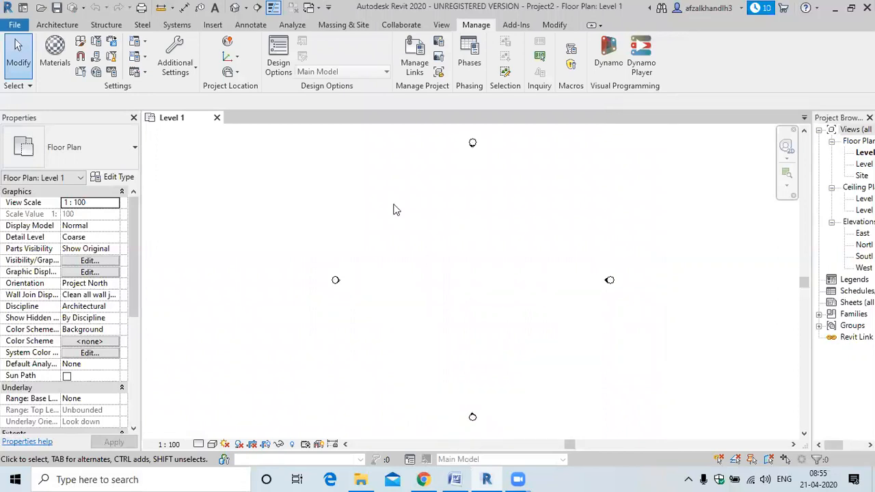
Step: Close the architectural project and look through the discipline templates offered for a new project, including the Mechanical Template
{"action": "left_click", "coordinate": [217, 118]}
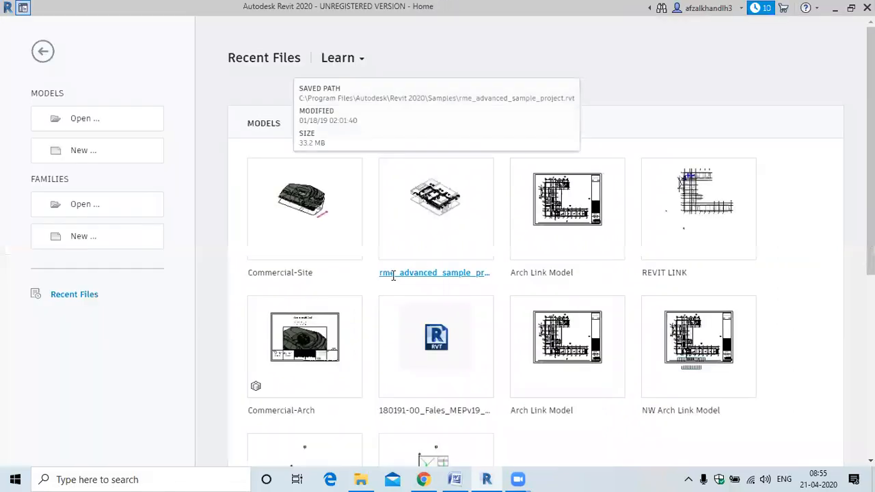
{"action": "left_click", "coordinate": [120, 153]}
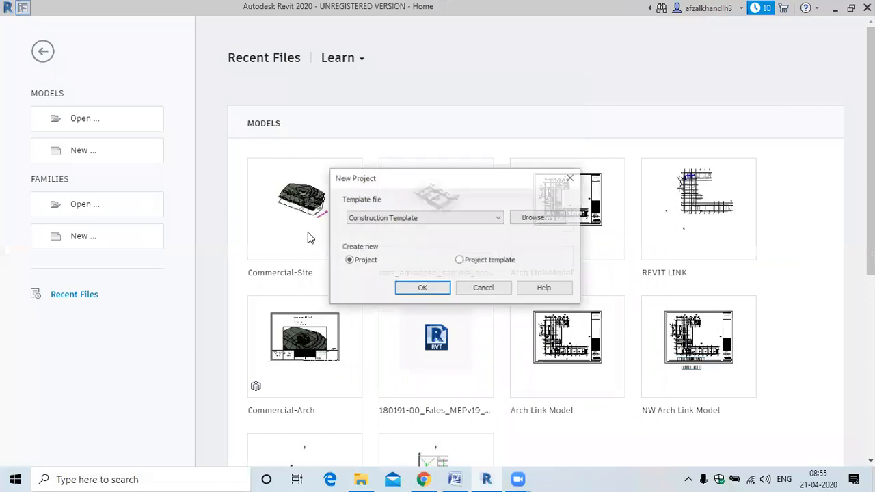
{"action": "left_click", "coordinate": [392, 218]}
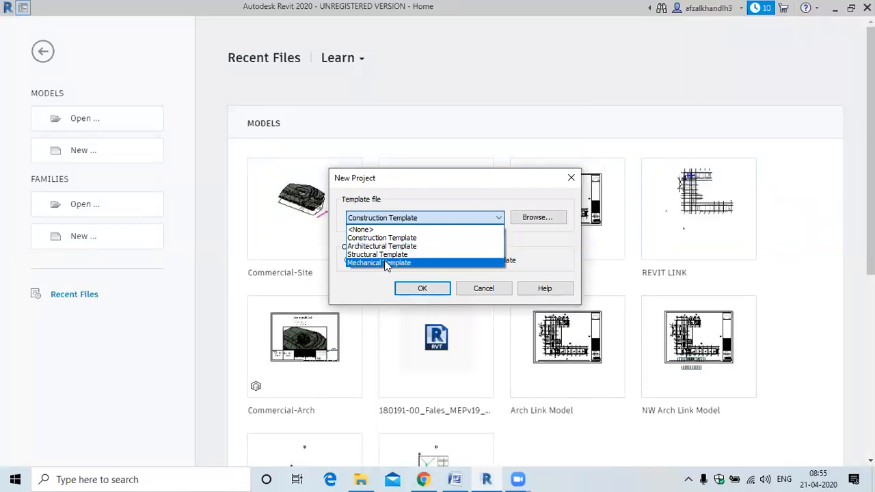
{"action": "left_click", "coordinate": [385, 263]}
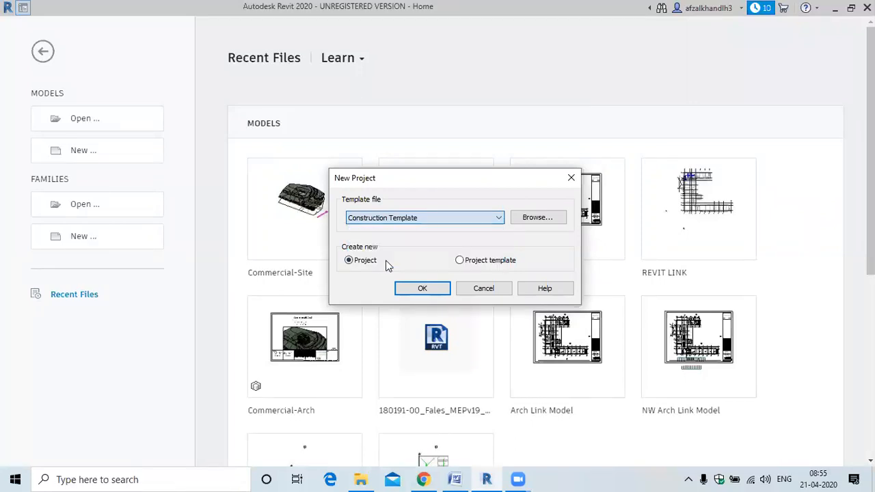
{"action": "left_click", "coordinate": [398, 220]}
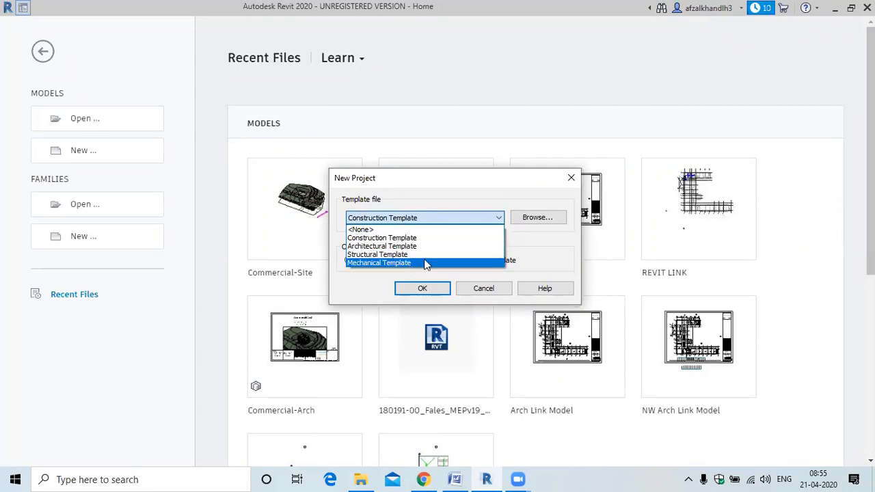
Step: Switch to the Word notes, recheck today's topics in Chrome, and return to the Project Template File section of the notes
{"action": "left_click", "coordinate": [457, 477]}
{"action": "left_click", "coordinate": [457, 478]}
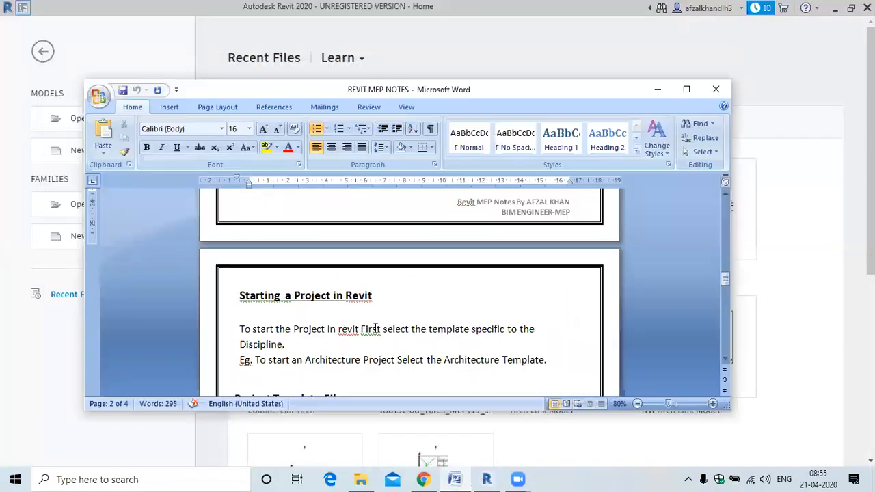
{"action": "left_click", "coordinate": [687, 91]}
{"action": "scroll", "coordinate": [445, 195], "scroll_direction": "up", "scroll_amount": 5}
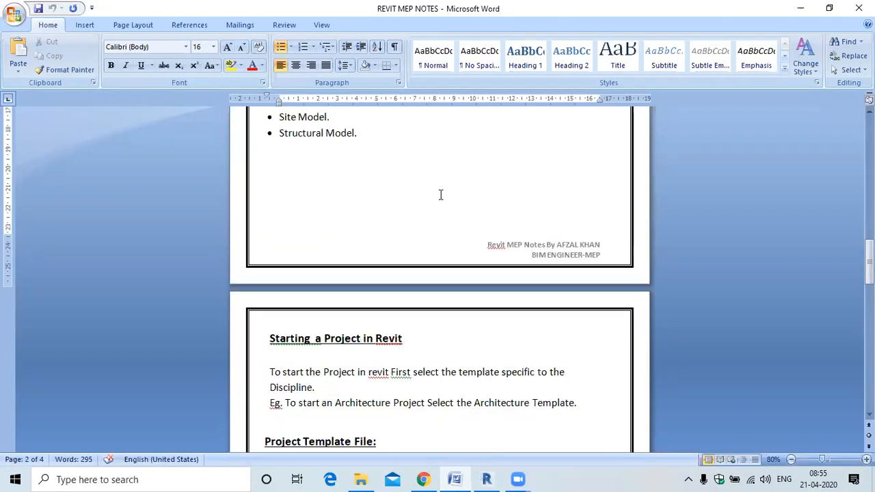
{"action": "left_click", "coordinate": [422, 479]}
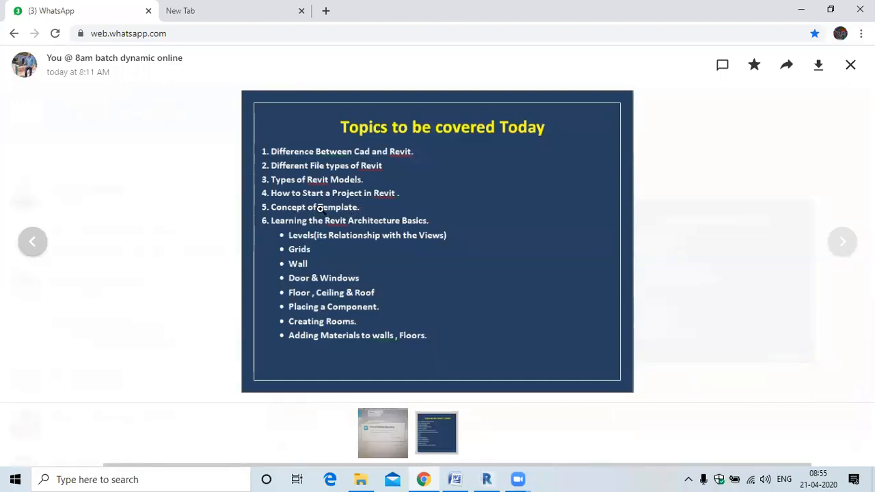
{"action": "left_click", "coordinate": [457, 479]}
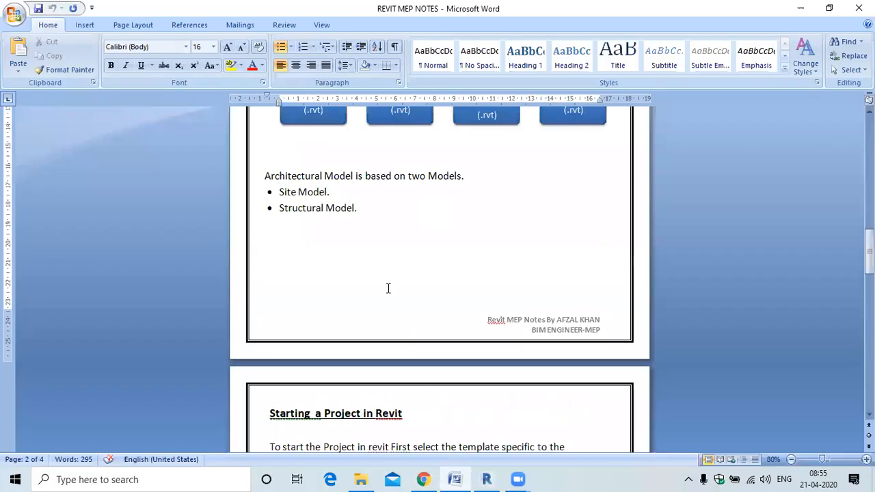
{"action": "scroll", "coordinate": [379, 263], "scroll_direction": "down", "scroll_amount": 5}
{"action": "scroll", "coordinate": [313, 273], "scroll_direction": "down", "scroll_amount": 1}
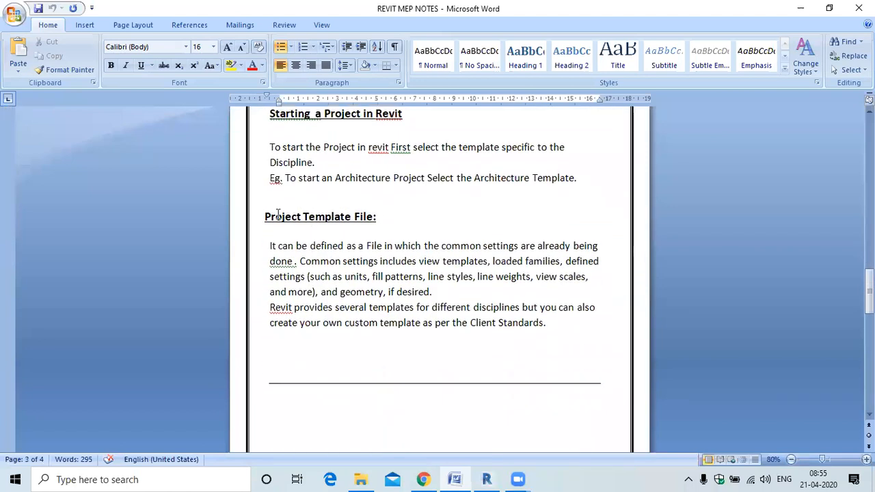
Step: Highlight the Project Template File heading, part of its common settings text and the phrase on templates for different disciplines
{"action": "left_click_drag", "start_coordinate": [265, 217], "coordinate": [381, 216]}
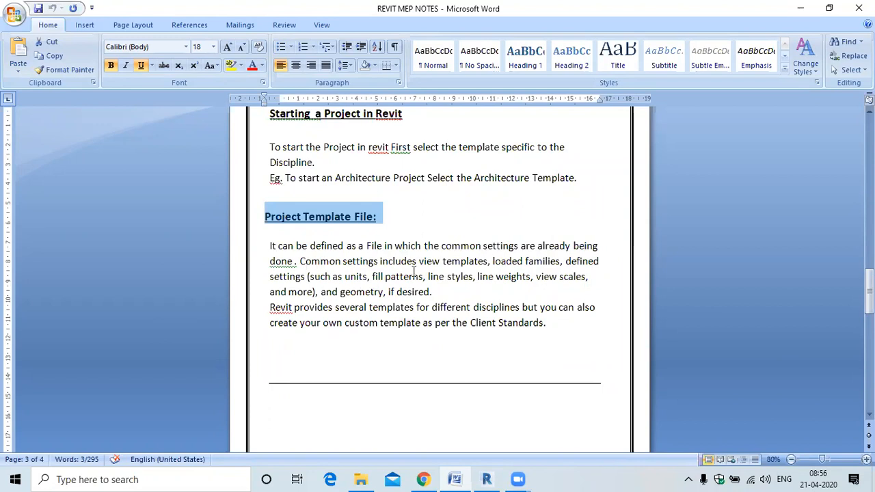
{"action": "left_click_drag", "start_coordinate": [419, 261], "coordinate": [600, 262]}
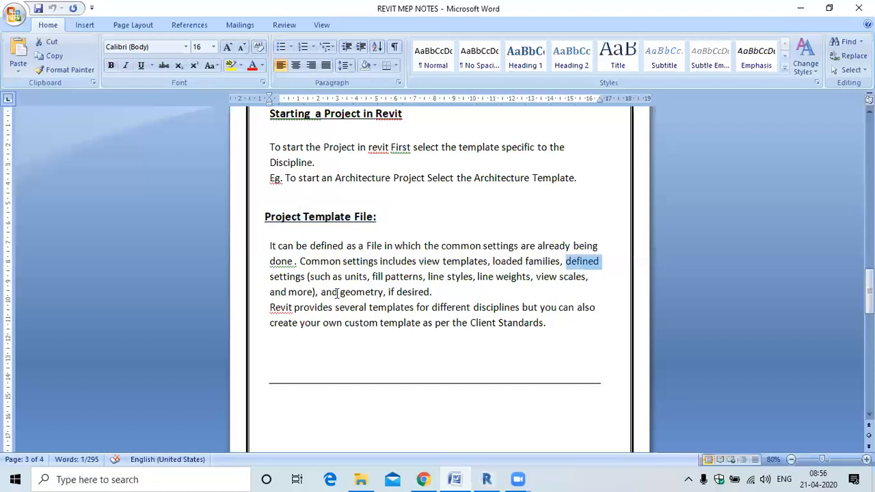
{"action": "left_click_drag", "start_coordinate": [270, 307], "coordinate": [501, 309]}
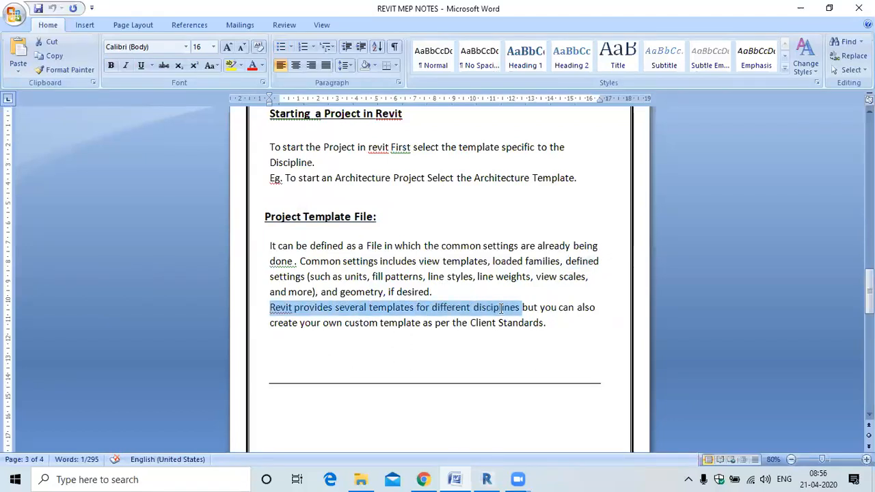
Step: Switch to Revit to view the available project templates, and return to the custom template sentence in the Word notes
{"action": "left_click", "coordinate": [487, 480]}
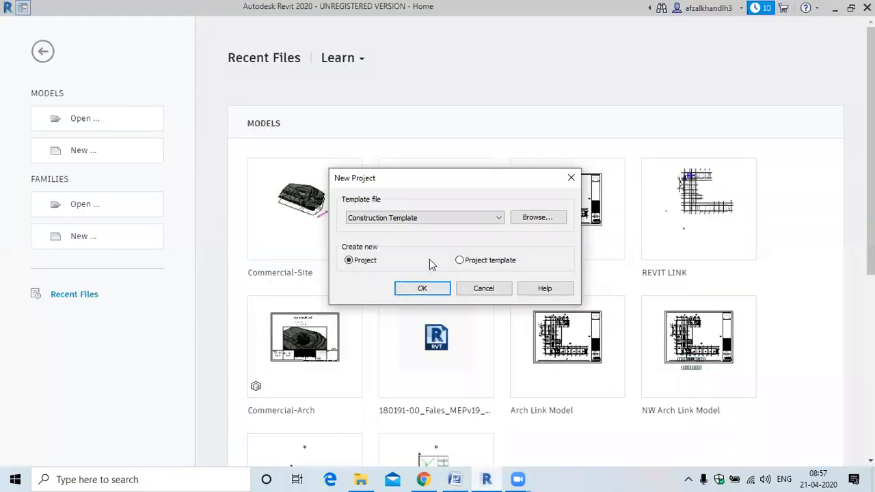
{"action": "left_click", "coordinate": [410, 217]}
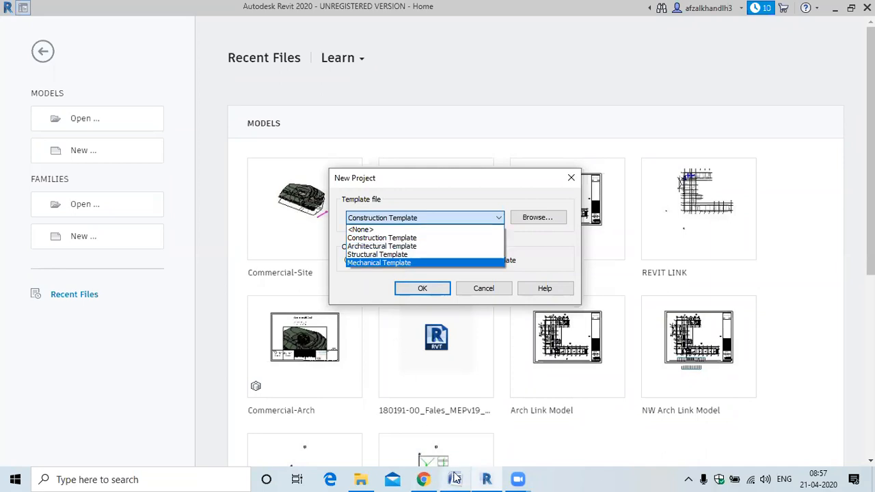
{"action": "left_click", "coordinate": [455, 478]}
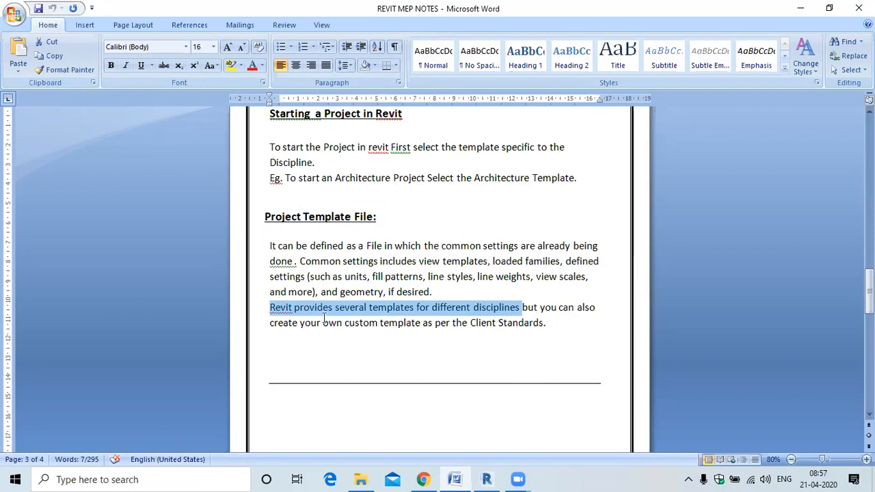
{"action": "left_click", "coordinate": [419, 322]}
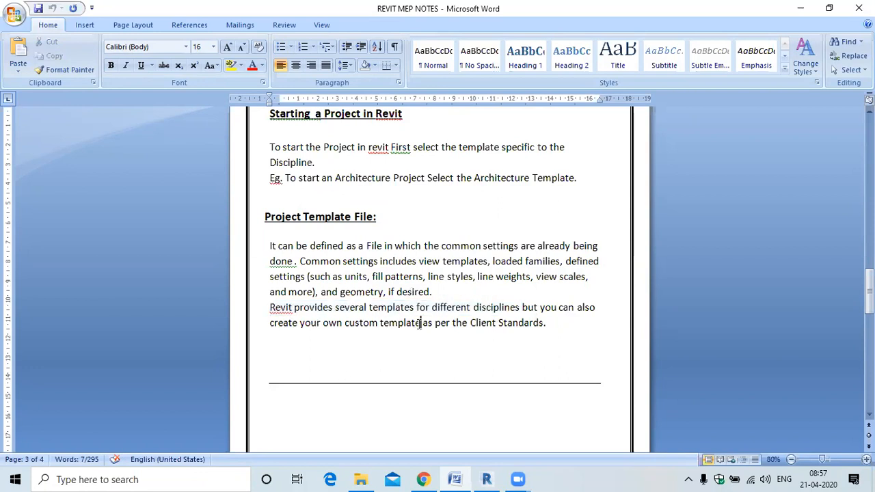
Step: Return to Revit to close and reopen the New Project dialog, and switch to Chrome to recheck today's topics
{"action": "left_click", "coordinate": [486, 479]}
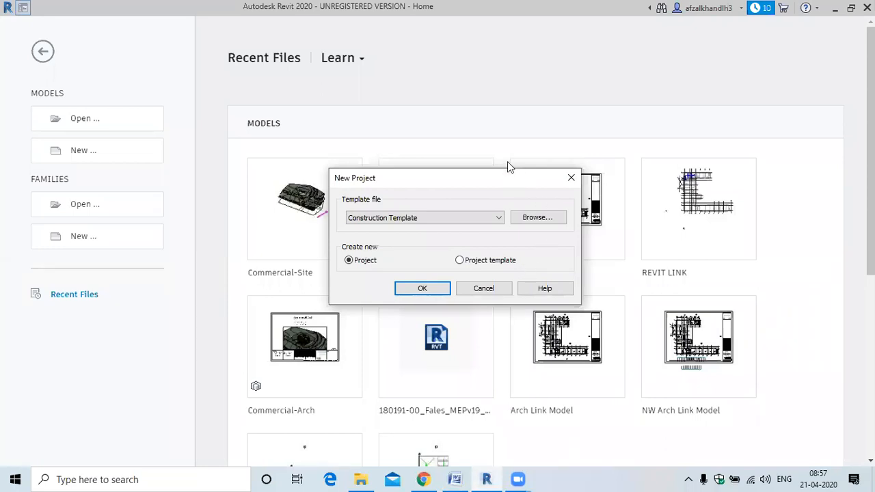
{"action": "left_click_drag", "start_coordinate": [507, 162], "coordinate": [503, 144]}
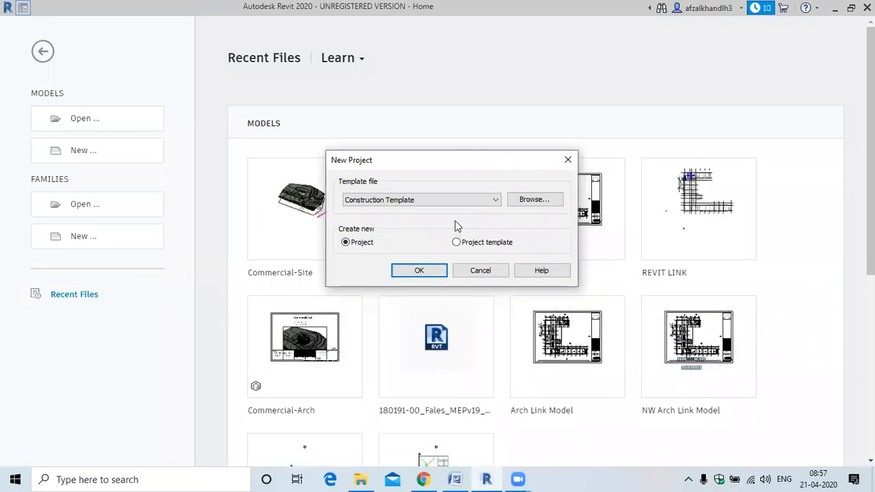
{"action": "left_click", "coordinate": [568, 160]}
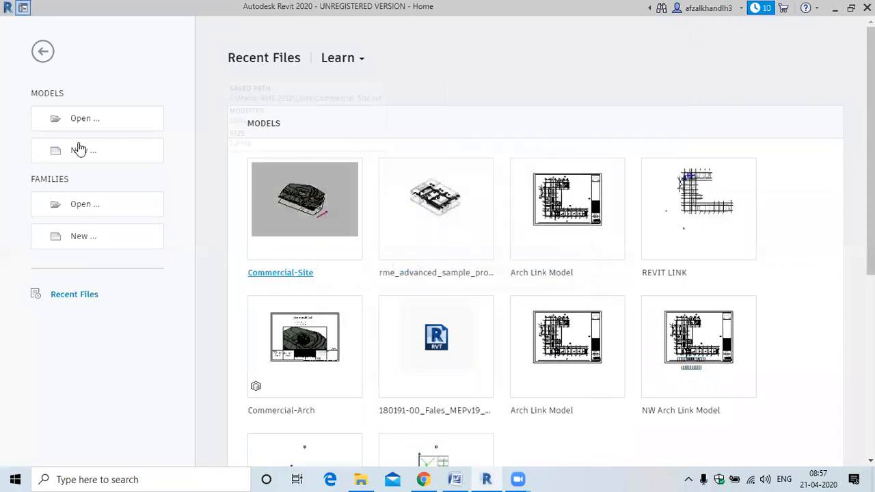
{"action": "left_click", "coordinate": [80, 150]}
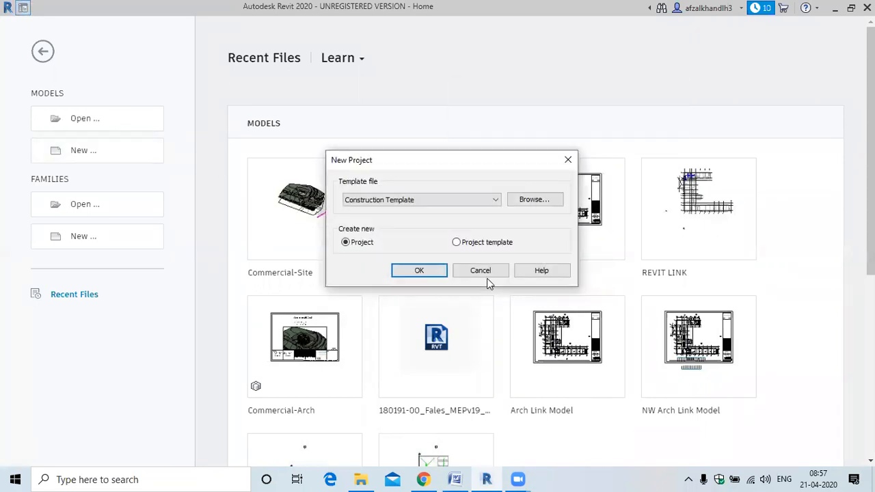
{"action": "left_click", "coordinate": [428, 479]}
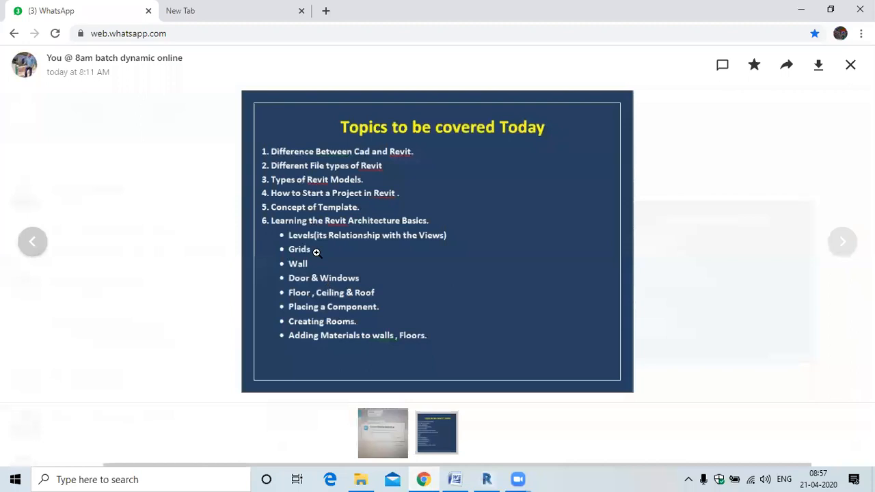